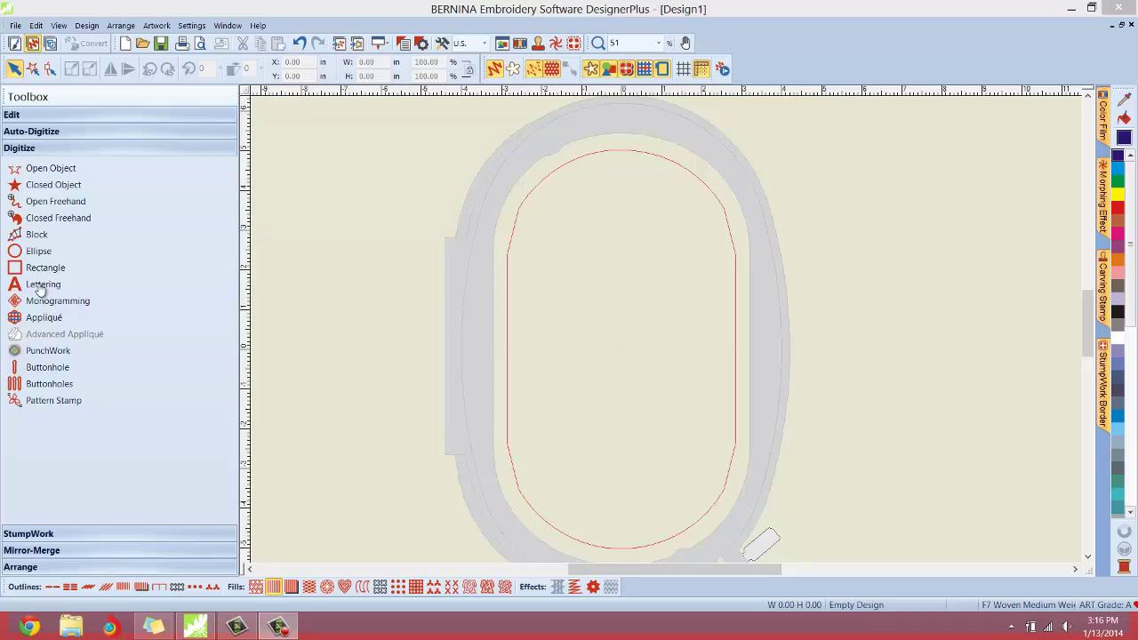
Choose the Lettering tool and set a text insertion point at the centre of the hoop.
left_click(40, 289)
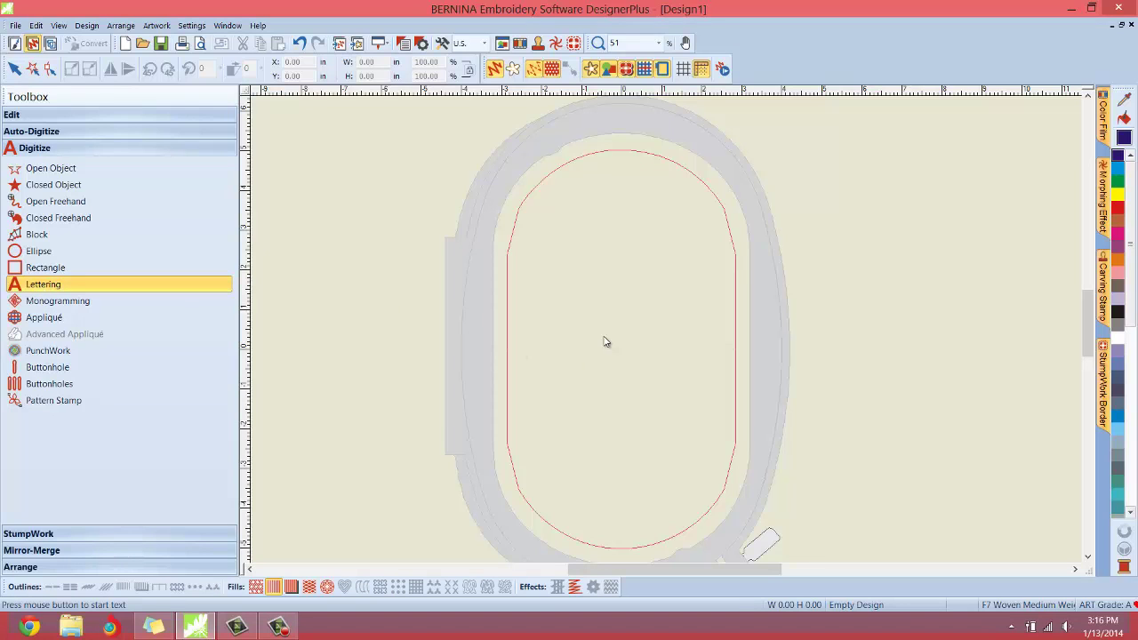
left_click(604, 341)
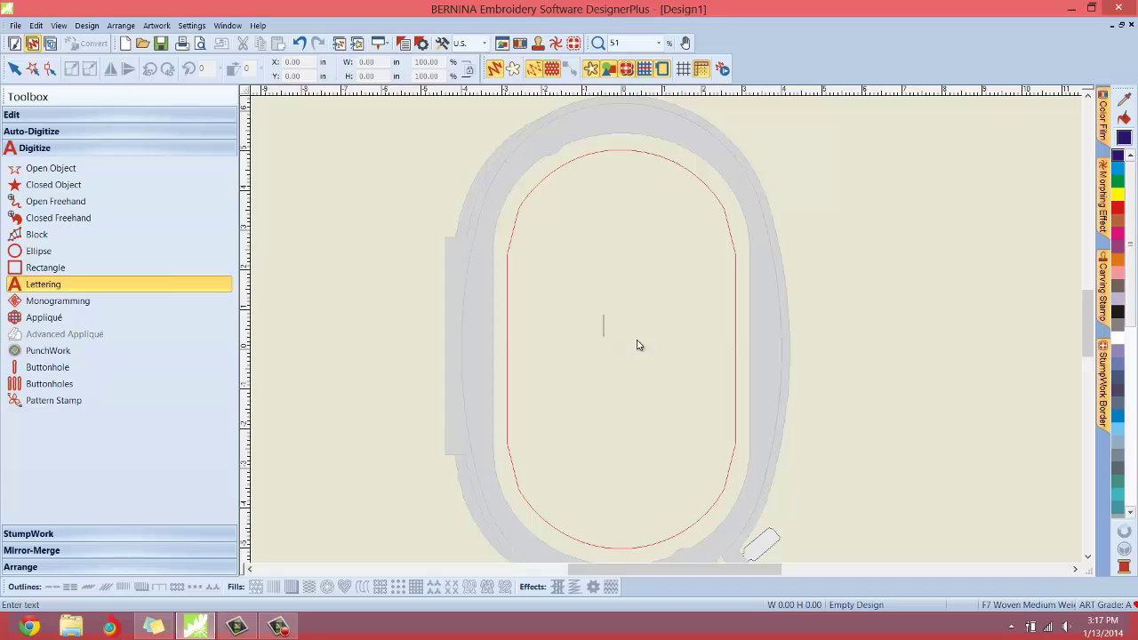
Enter the letter S as satin-stitched lettering and zoom in on it.
type("S")
key("Return")
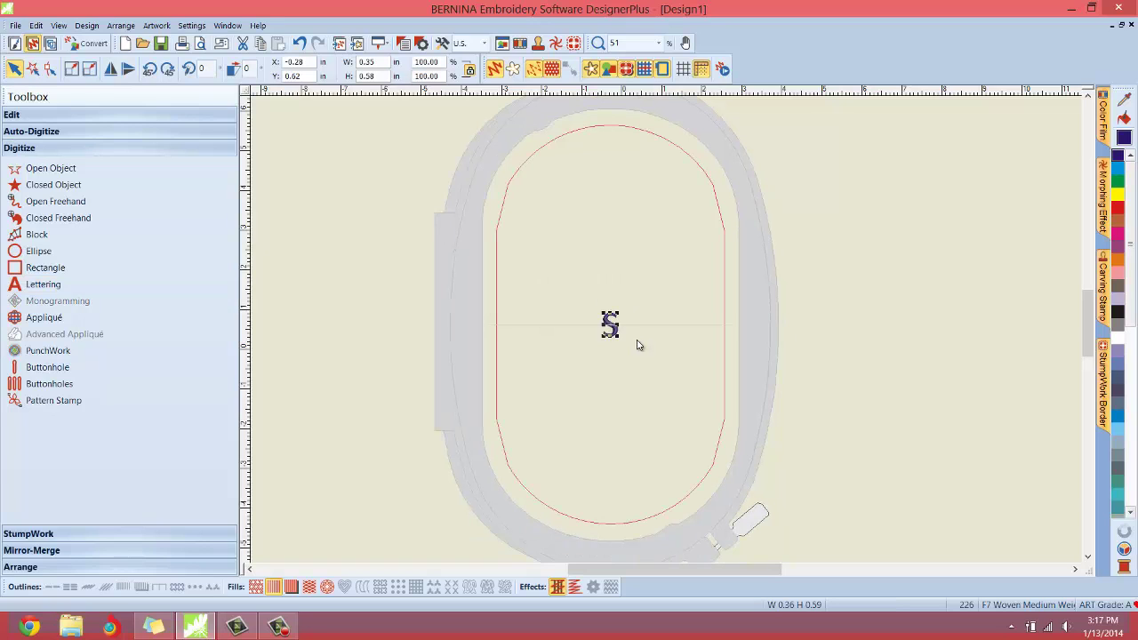
scroll(623, 336, "up", 2)
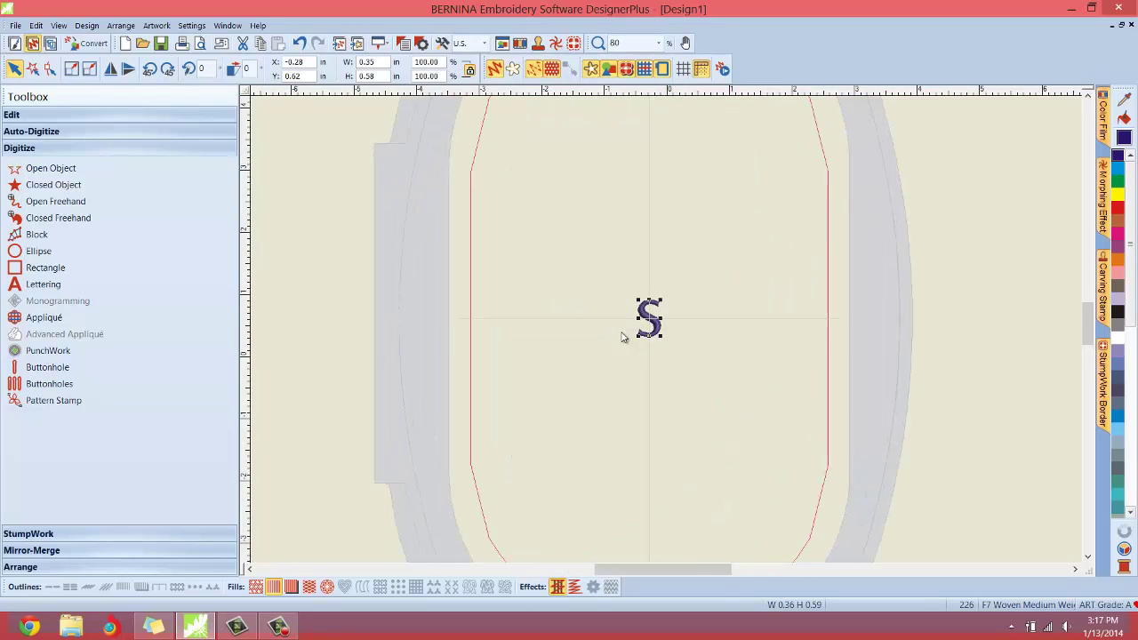
scroll(622, 336, "up", 3)
scroll(626, 336, "up", 3)
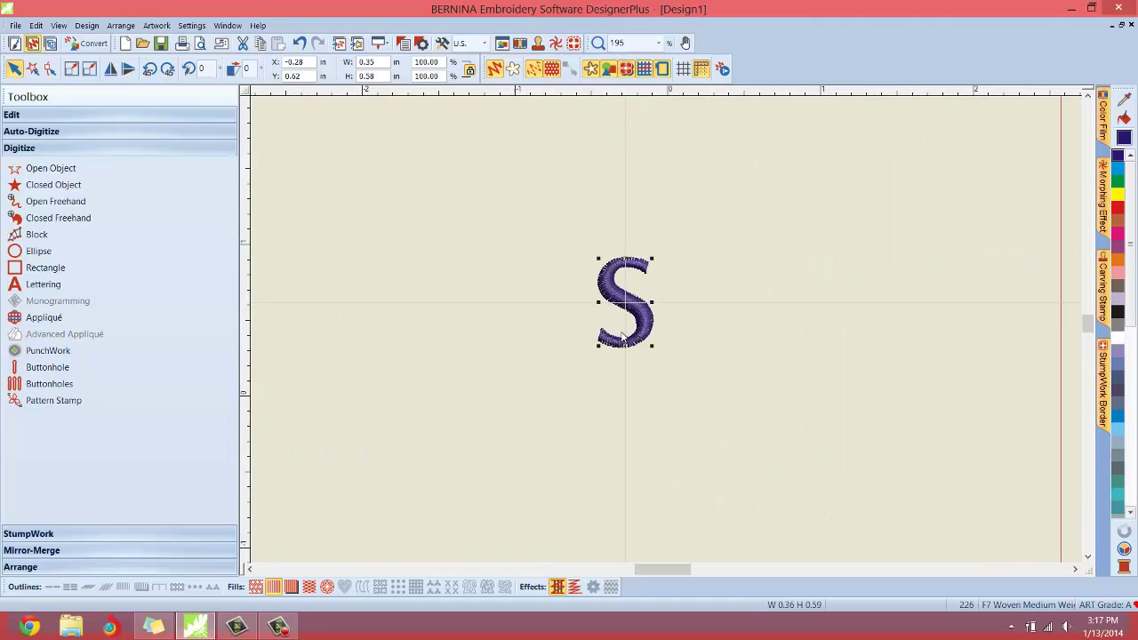
scroll(720, 278, "up", 1)
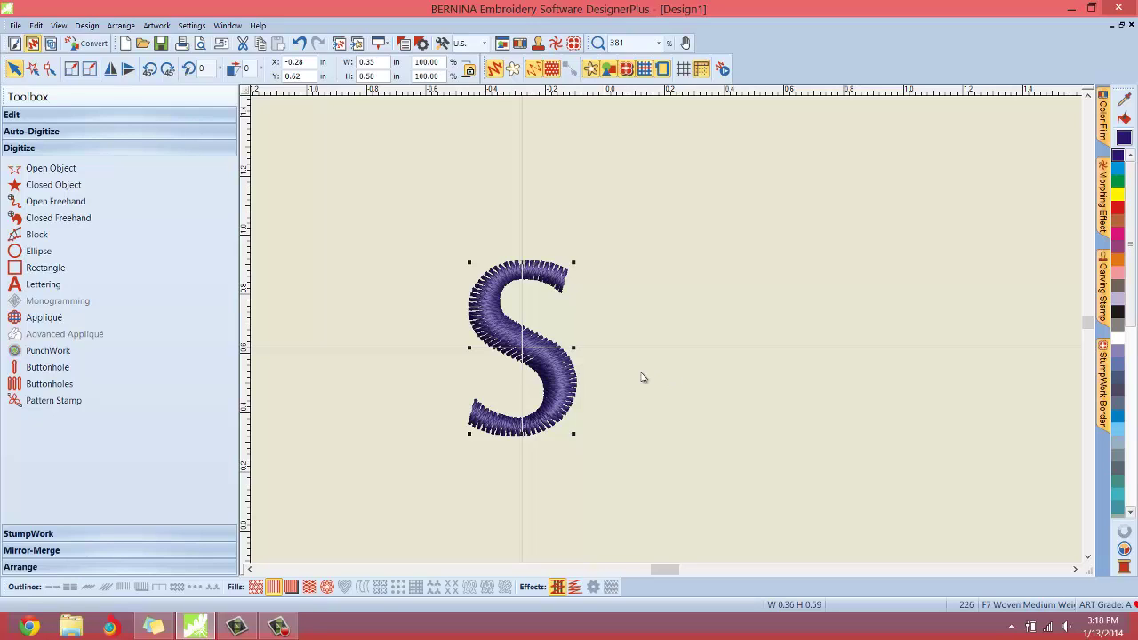
Open the S's Object Properties on the Lettering tab and move the dialog right of the letter.
left_click(404, 50)
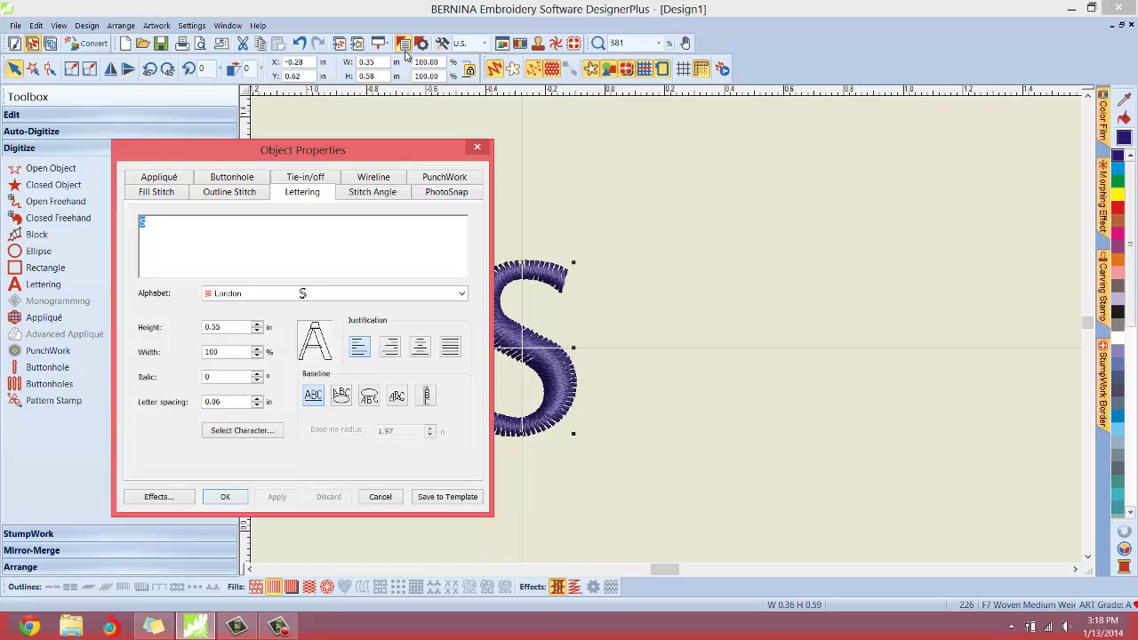
left_click(477, 147)
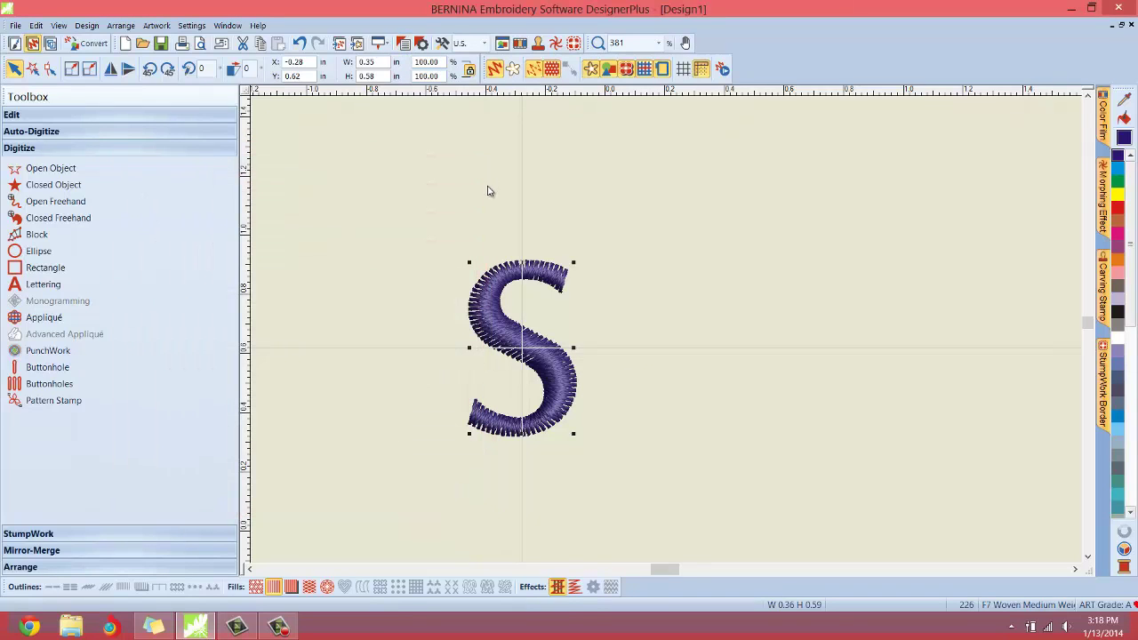
double_click(485, 318)
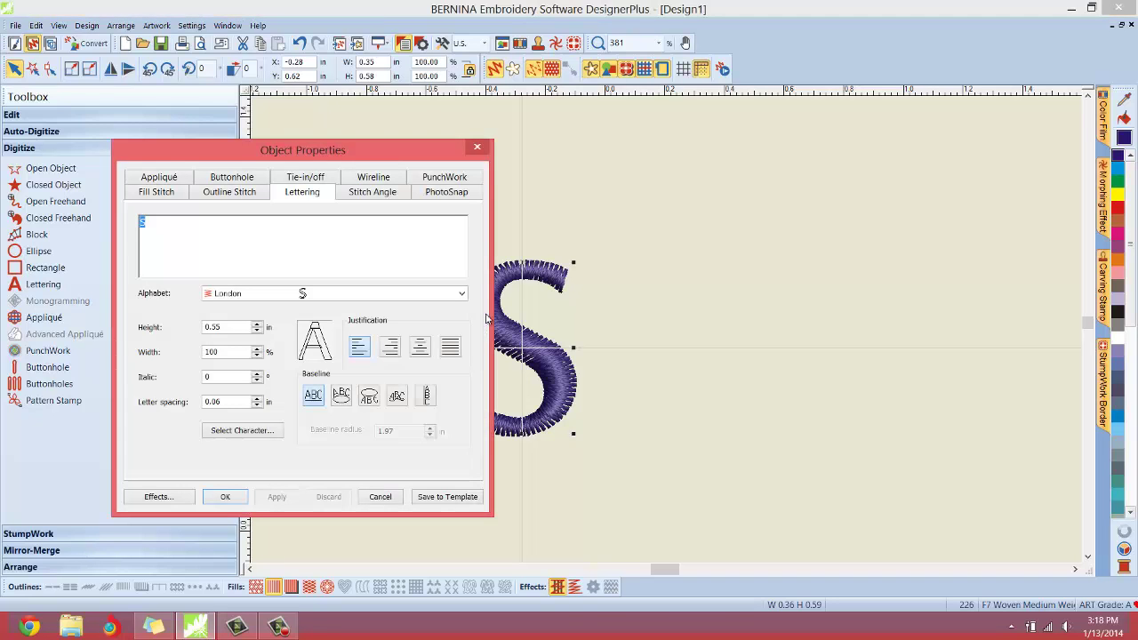
left_click_drag(401, 158, 904, 150)
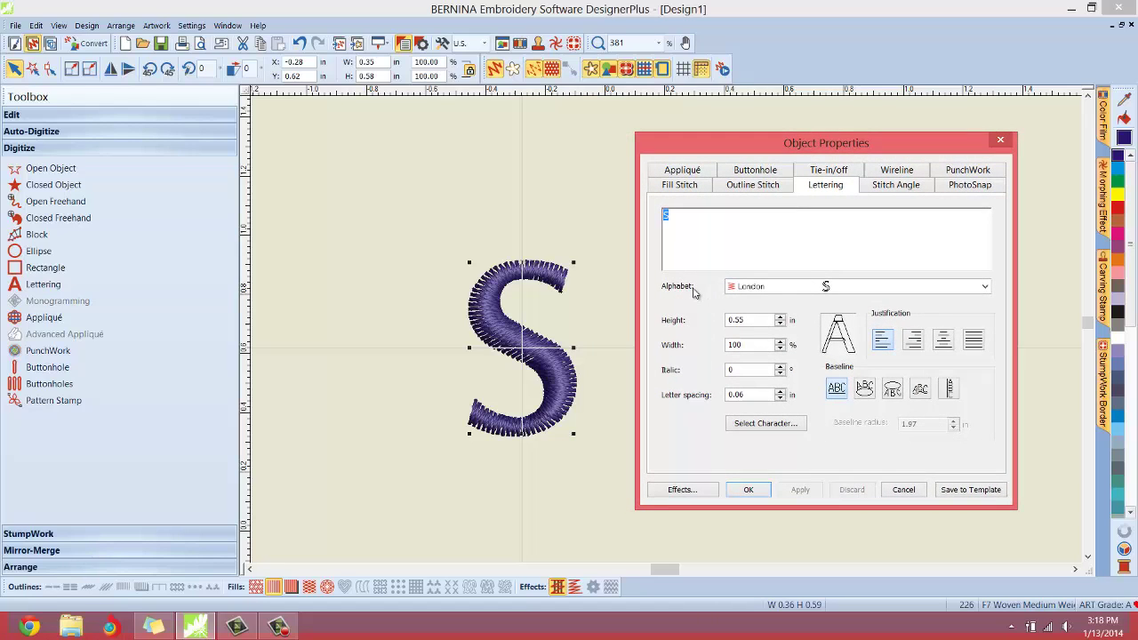
Switch the S to the Easy Appliqué alphabet at 4.00 in height and apply it.
left_click(752, 289)
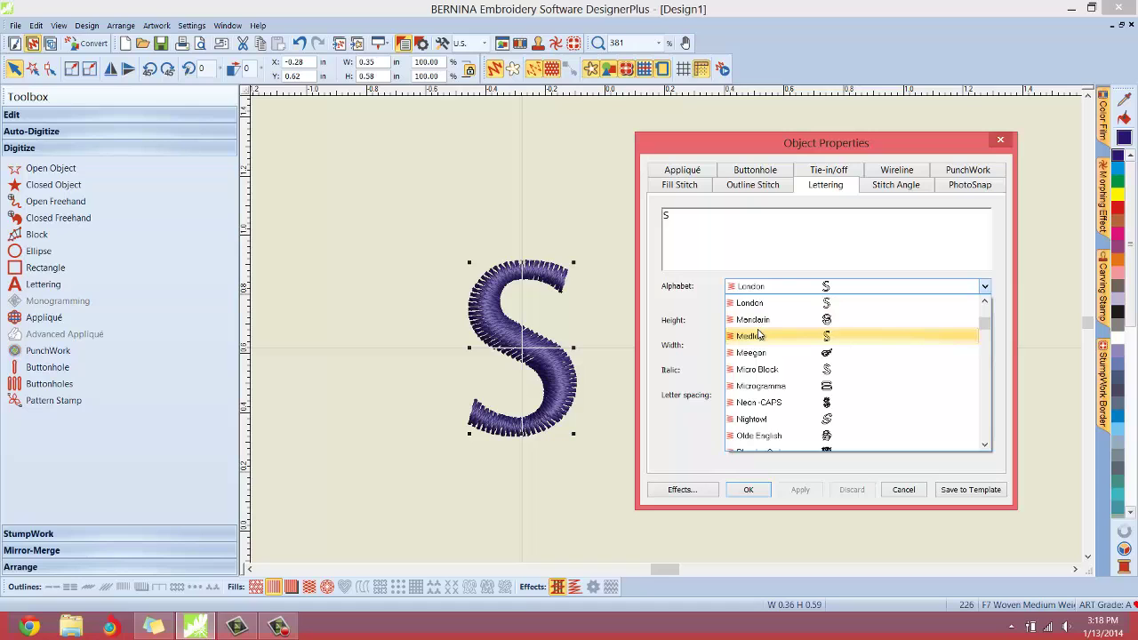
scroll(759, 336, "up", 5)
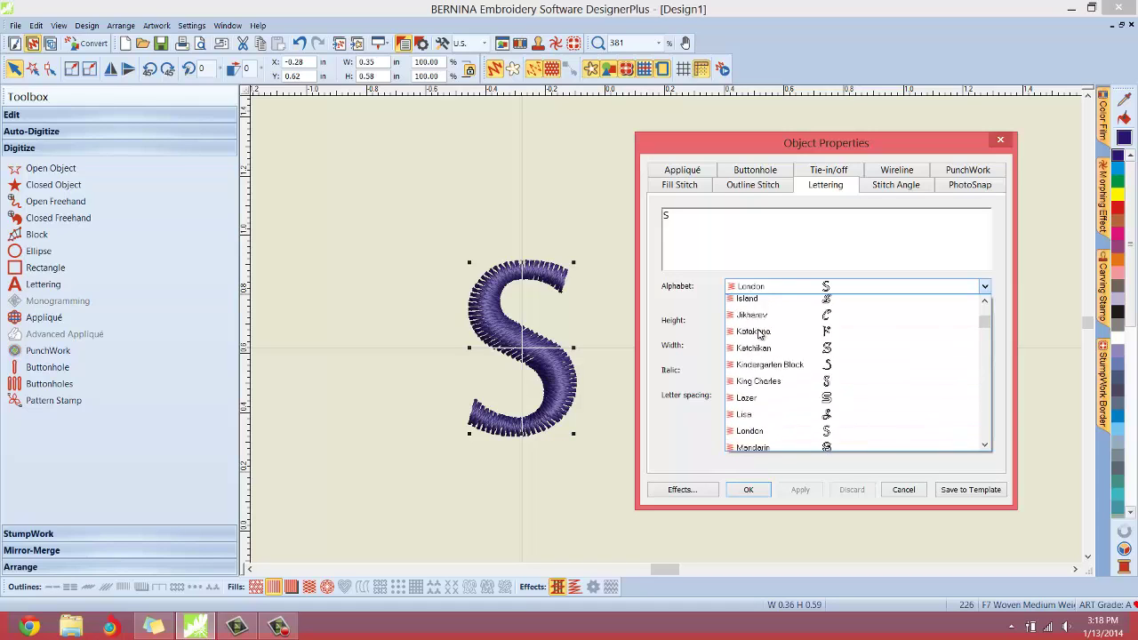
scroll(758, 336, "up", 4)
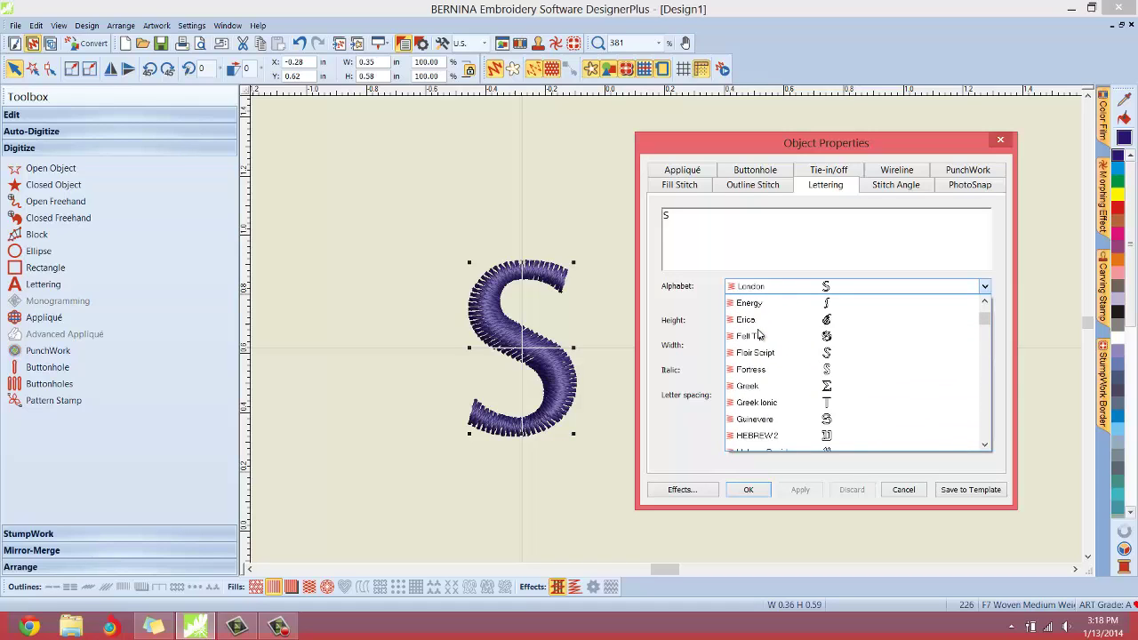
scroll(759, 335, "up", 1)
scroll(759, 335, "up", 1)
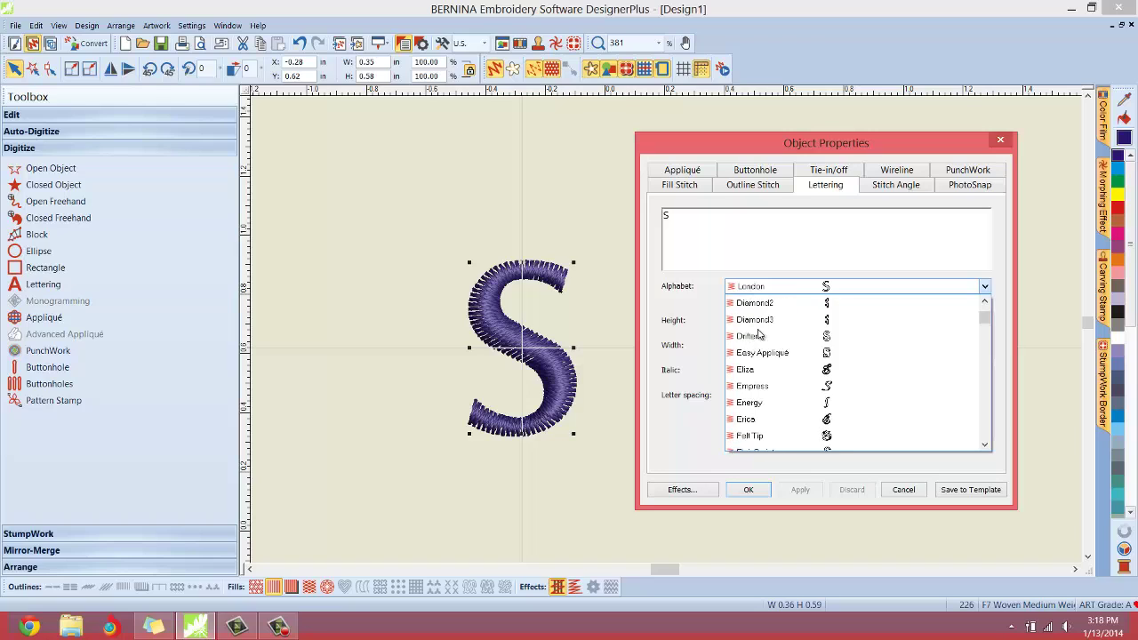
left_click(766, 354)
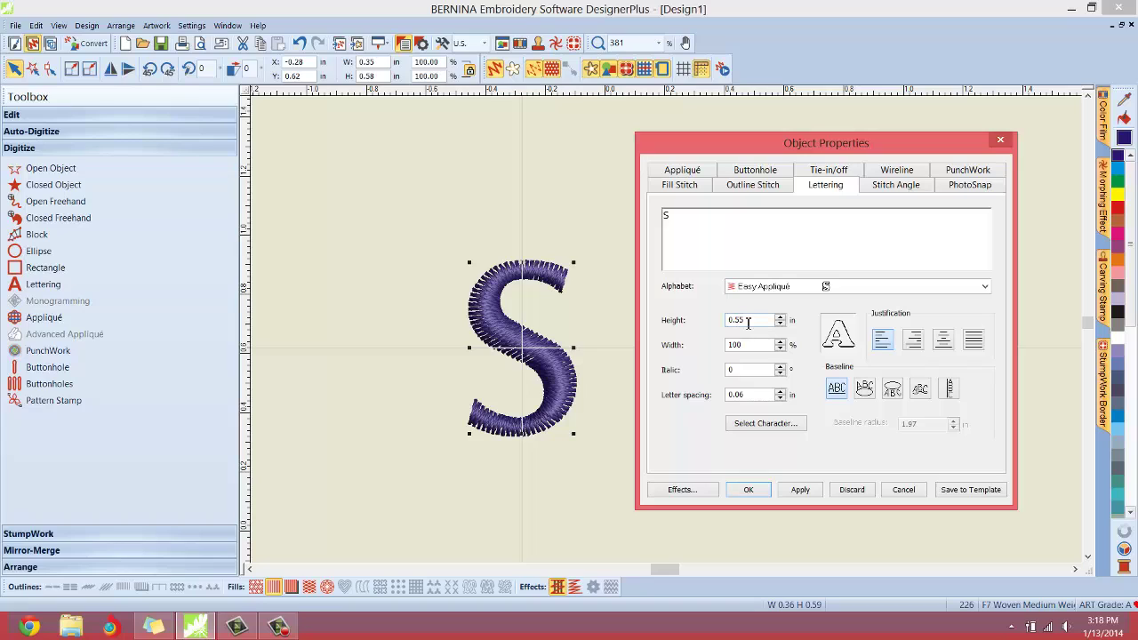
double_click(750, 320)
type("4")
left_click(800, 490)
scroll(525, 426, "down", 5)
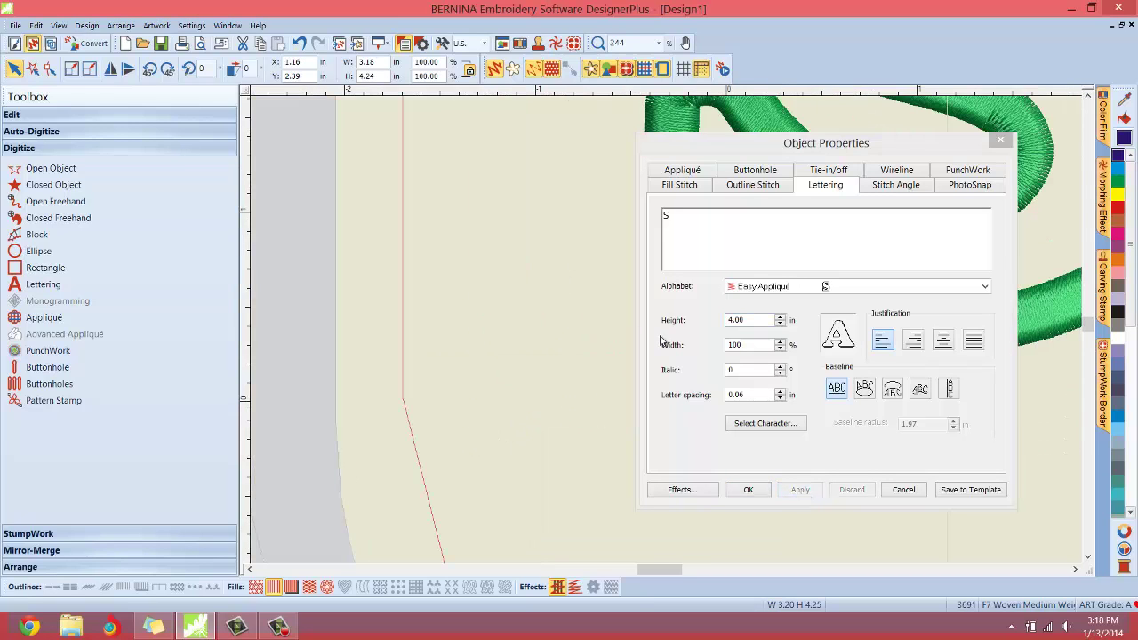
left_click(1087, 96)
left_click_drag(934, 148, 626, 153)
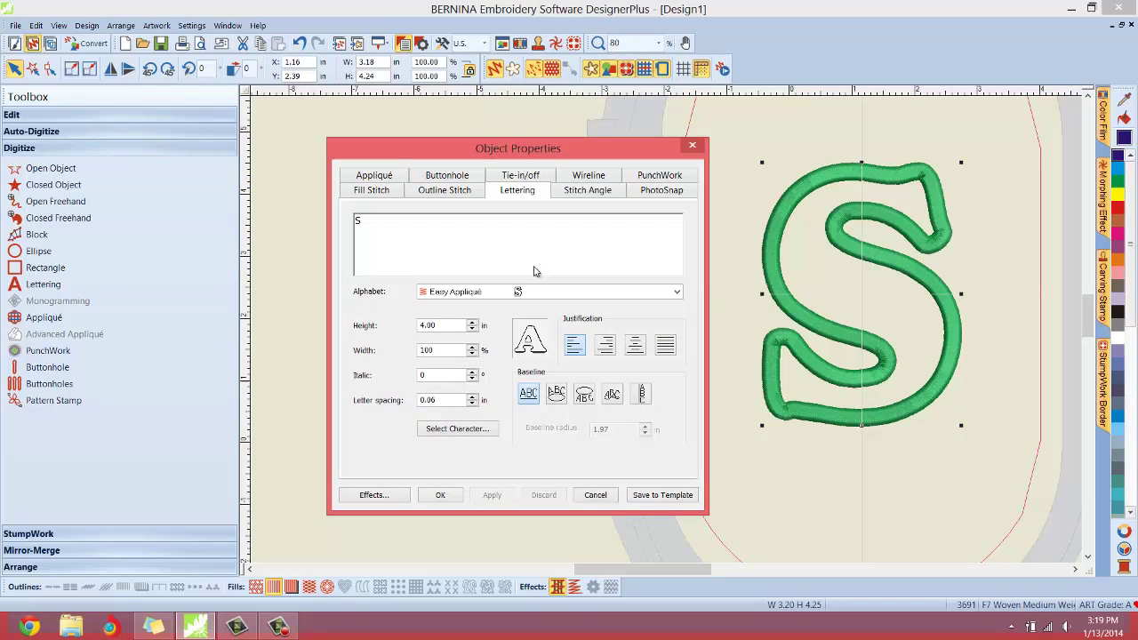
left_click(450, 500)
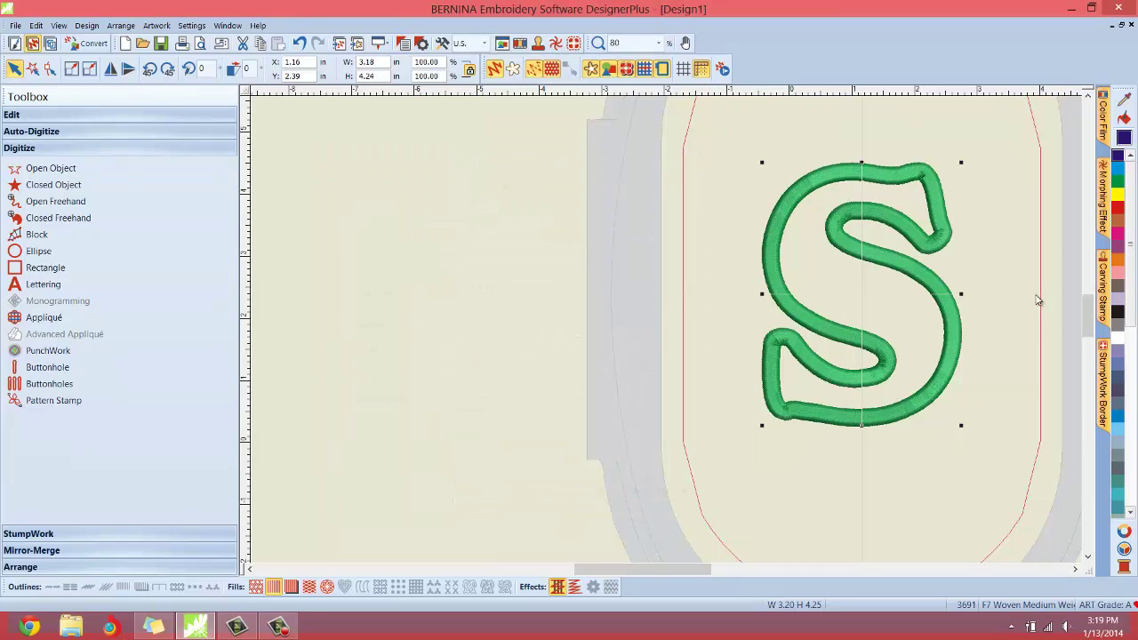
key("1")
key("v")
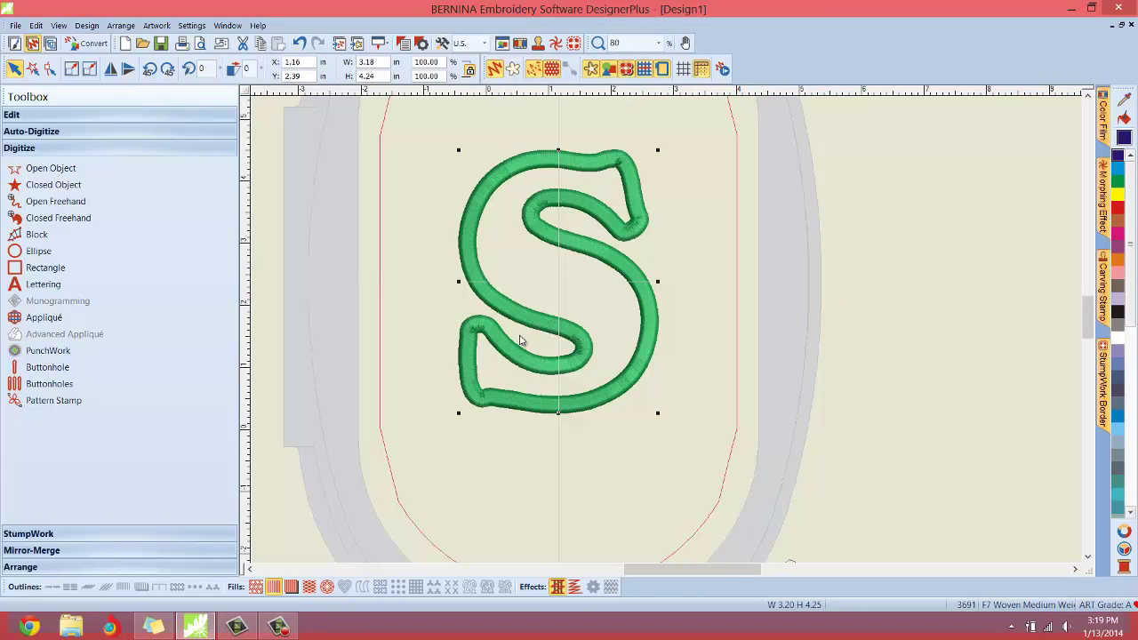
mouse_move(1103, 122)
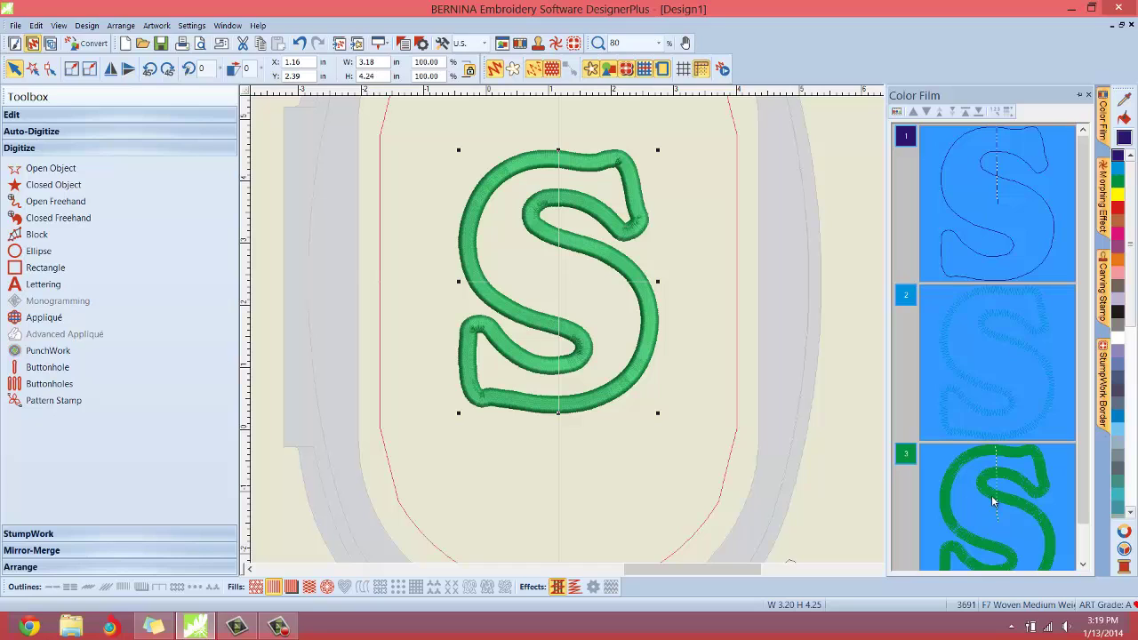
left_click(825, 252)
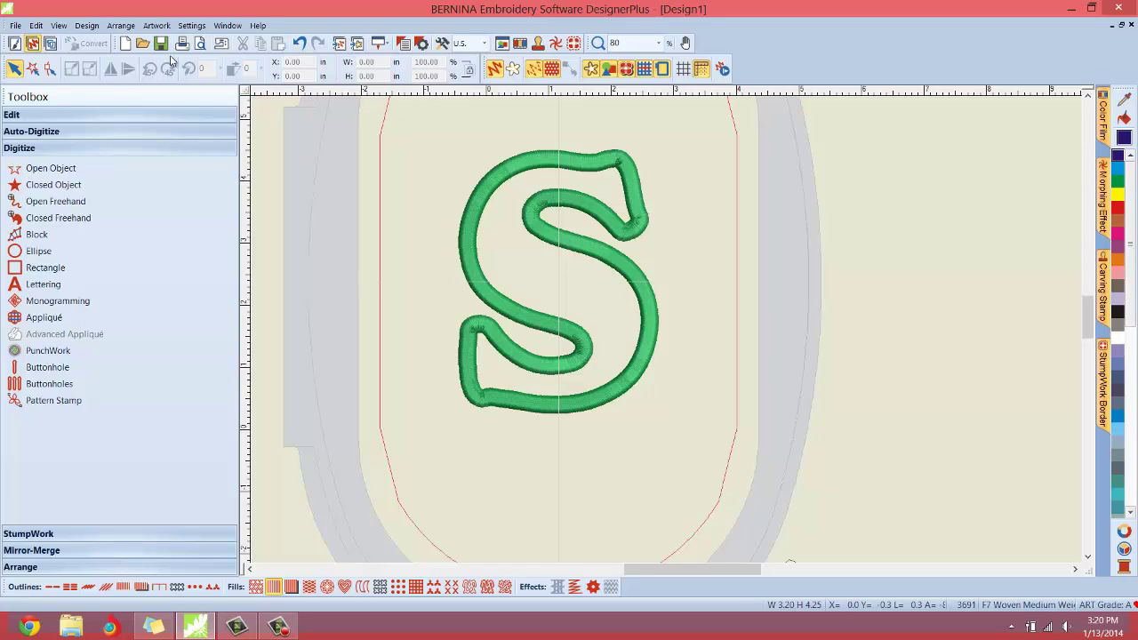
Preview the design worksheet, accept its print options with appliqué patterns, then close the preview.
left_click(16, 25)
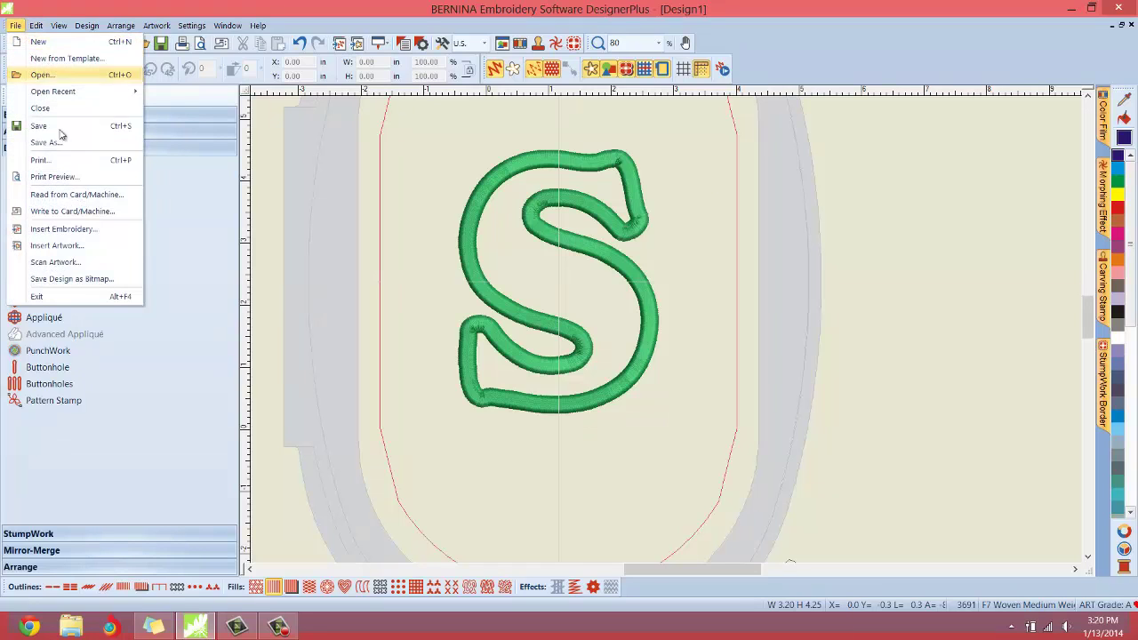
left_click(61, 176)
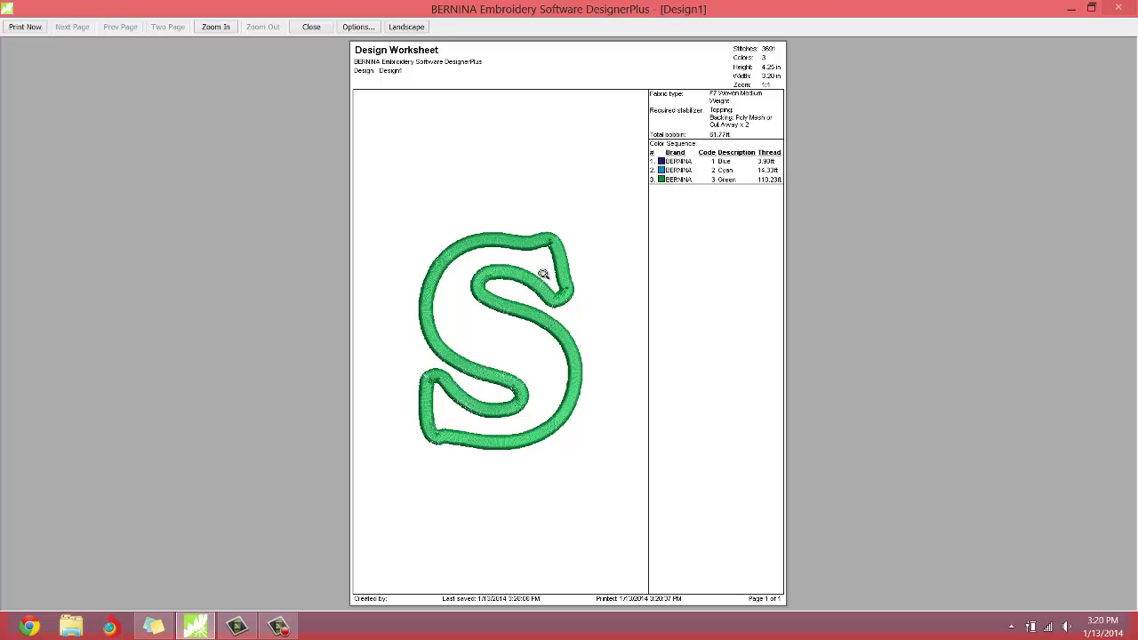
left_click(371, 29)
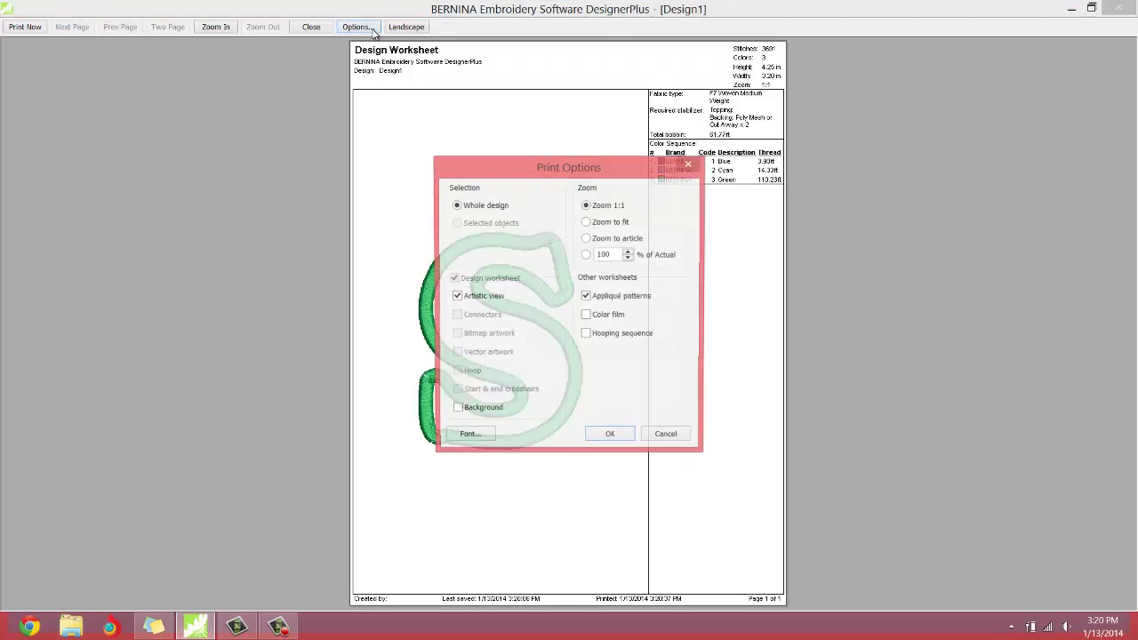
left_click_drag(545, 170, 832, 140)
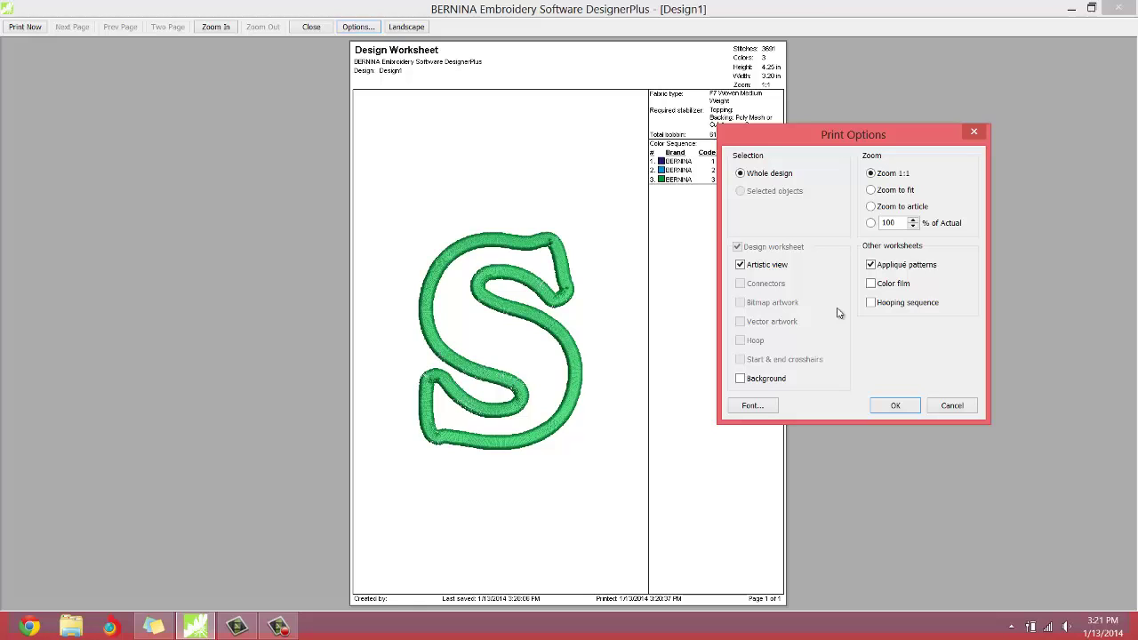
left_click(895, 406)
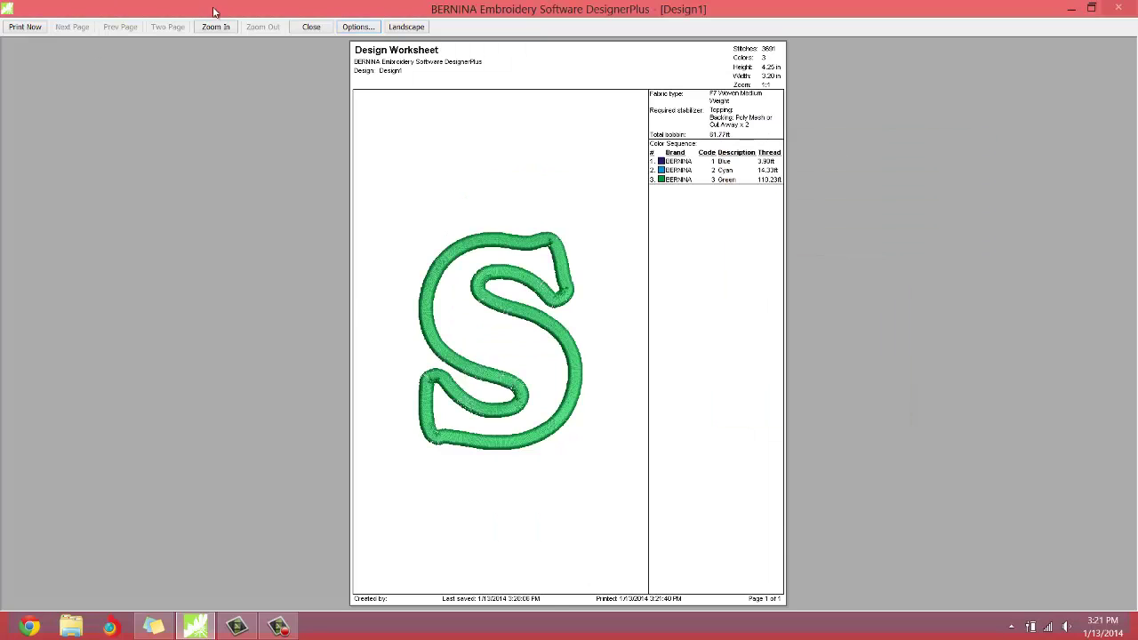
left_click(311, 27)
Select and delete the green appliqué S, then view the empty hoop.
left_click(550, 232)
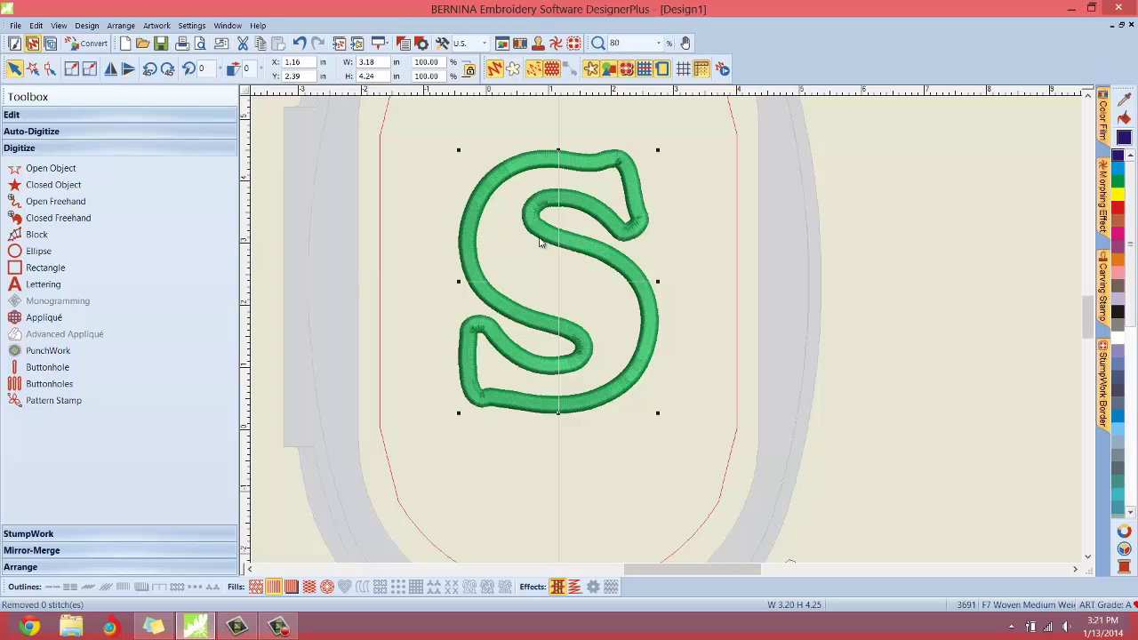
key("Delete")
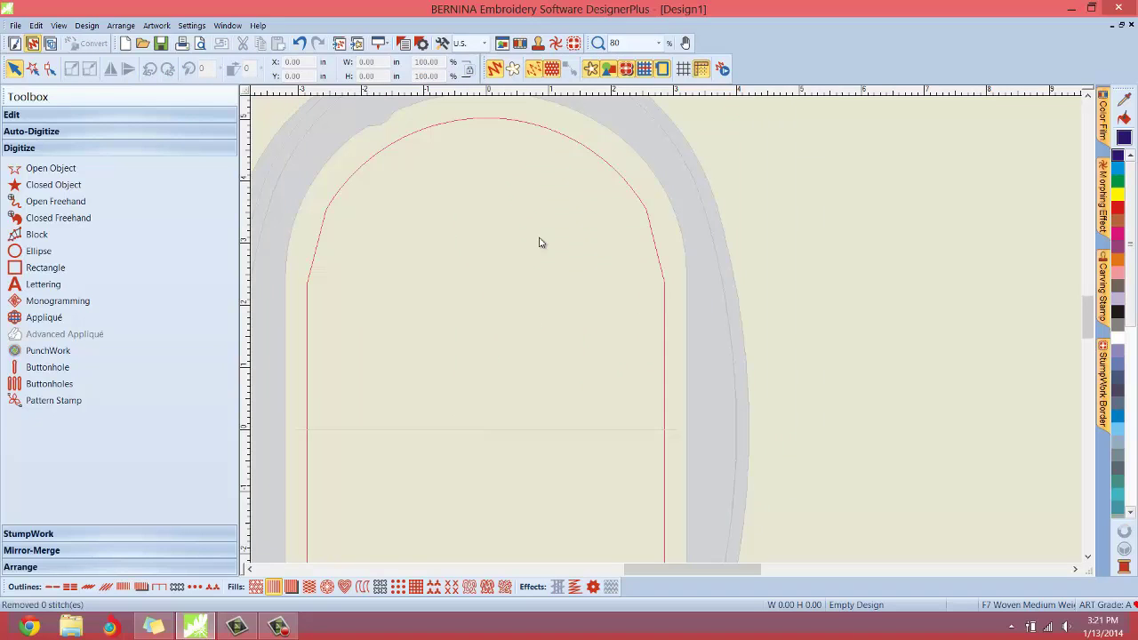
scroll(539, 254, "down", 1)
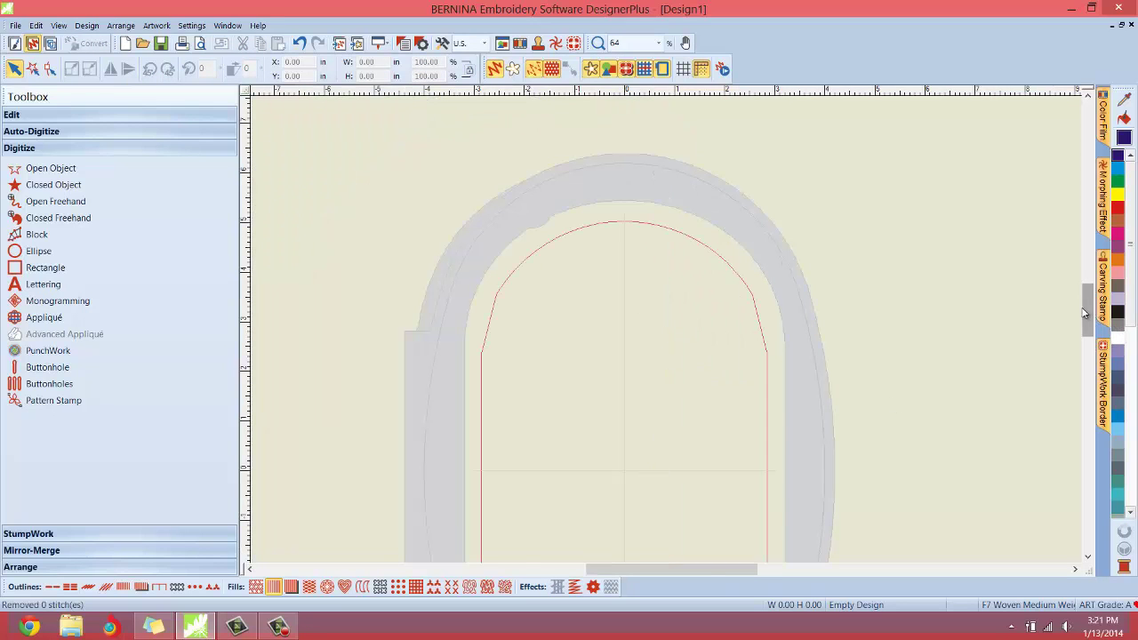
left_click_drag(1084, 313, 1084, 330)
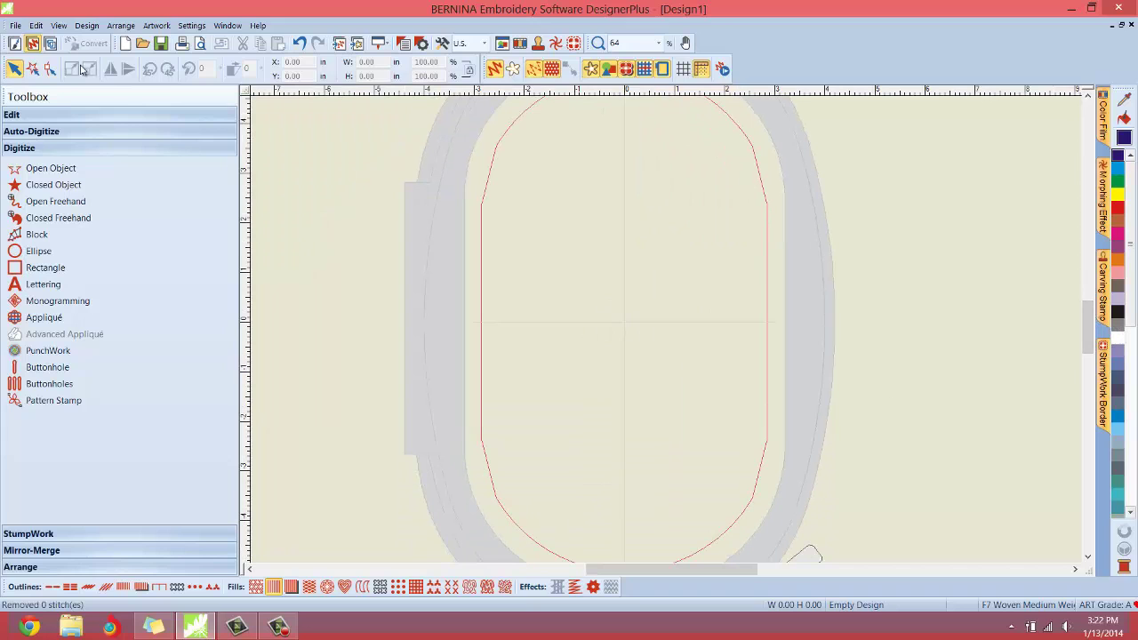
On the Corel artwork canvas, type a letter s in the Hobo Std font.
left_click(16, 46)
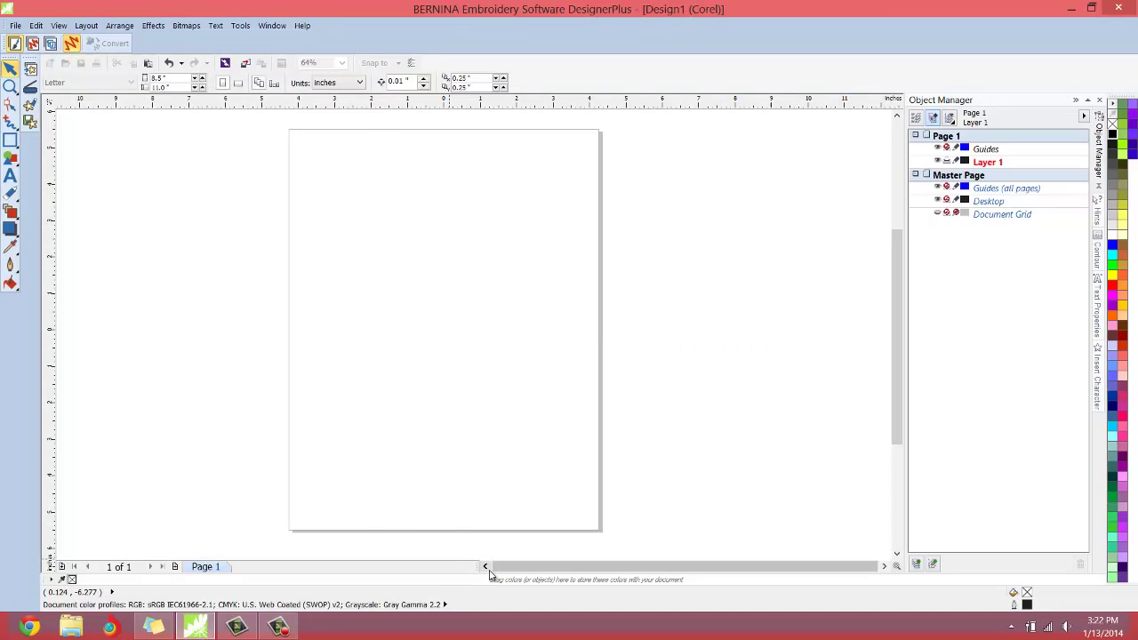
left_click(484, 566)
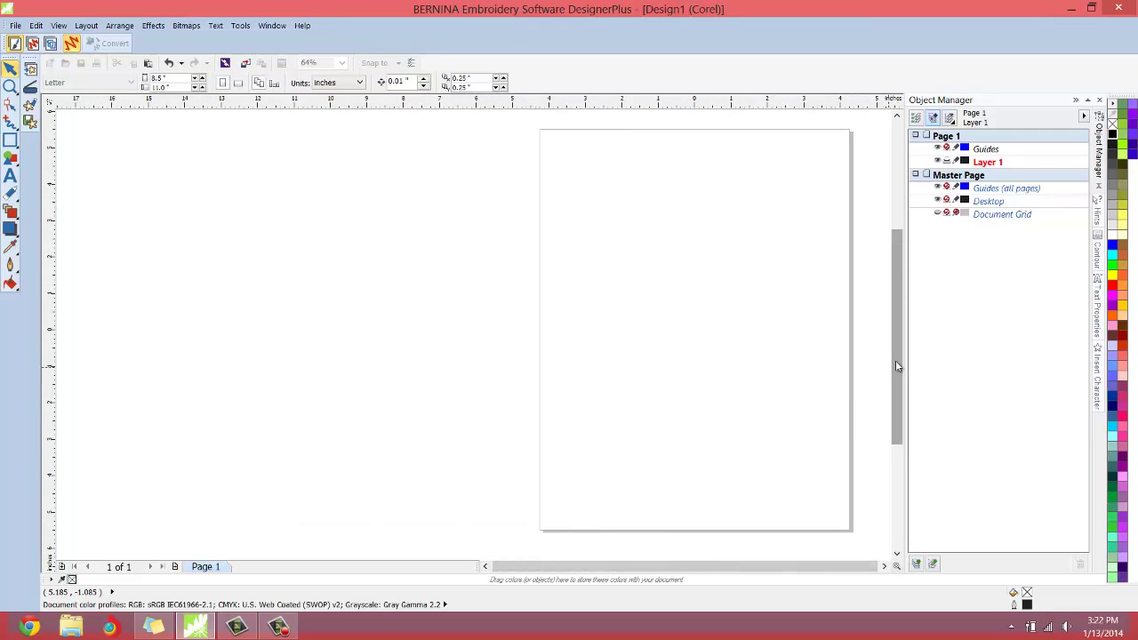
left_click_drag(895, 360, 895, 354)
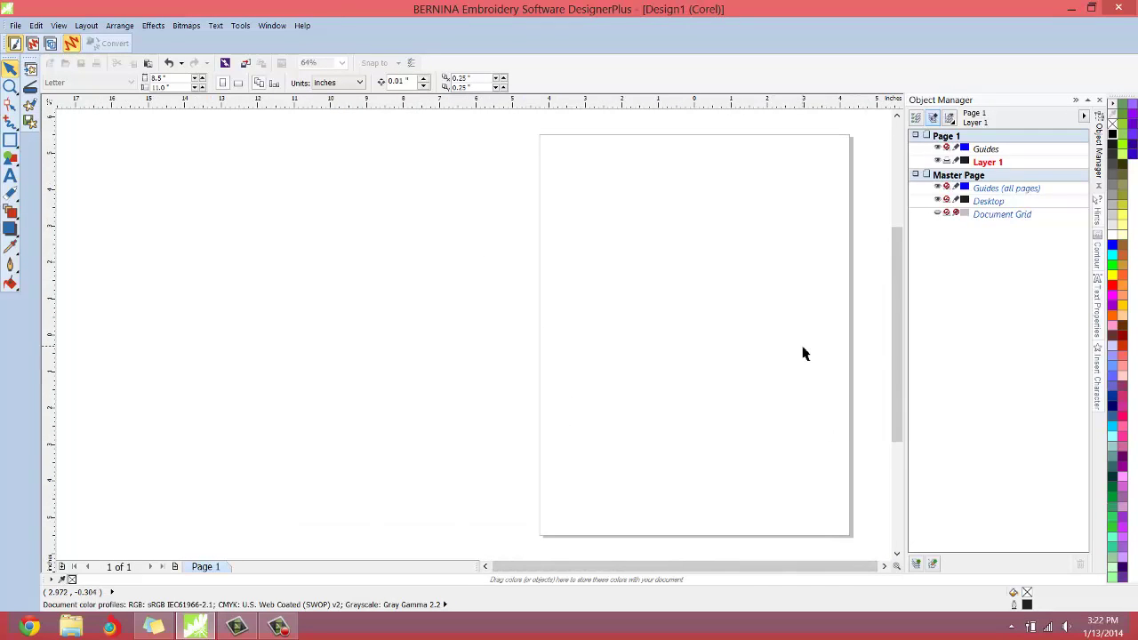
left_click(10, 176)
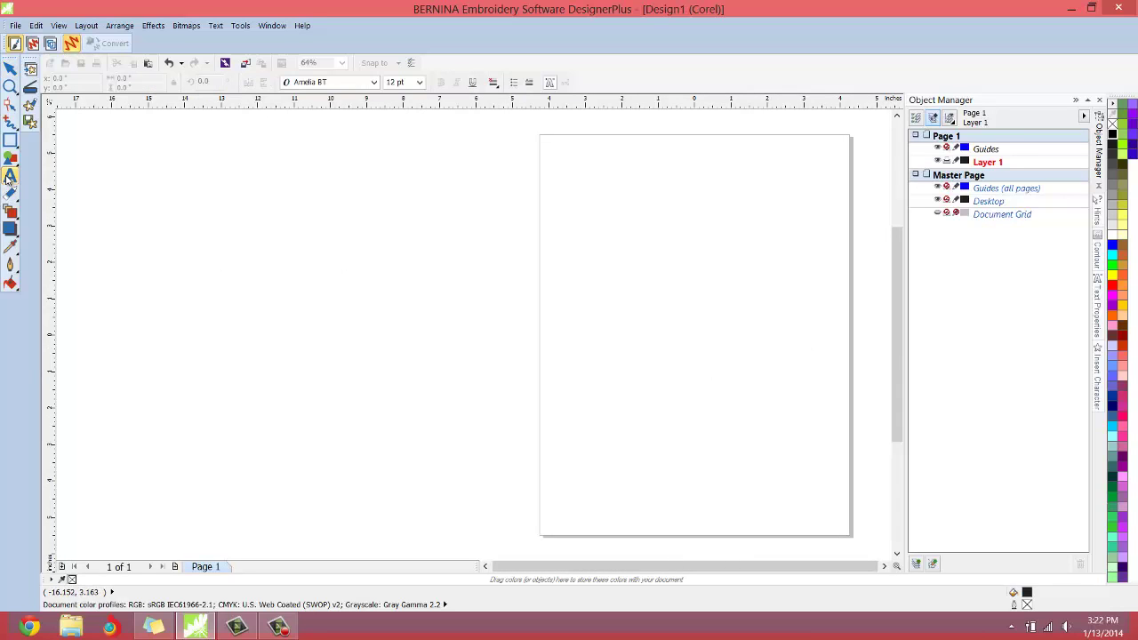
left_click(374, 82)
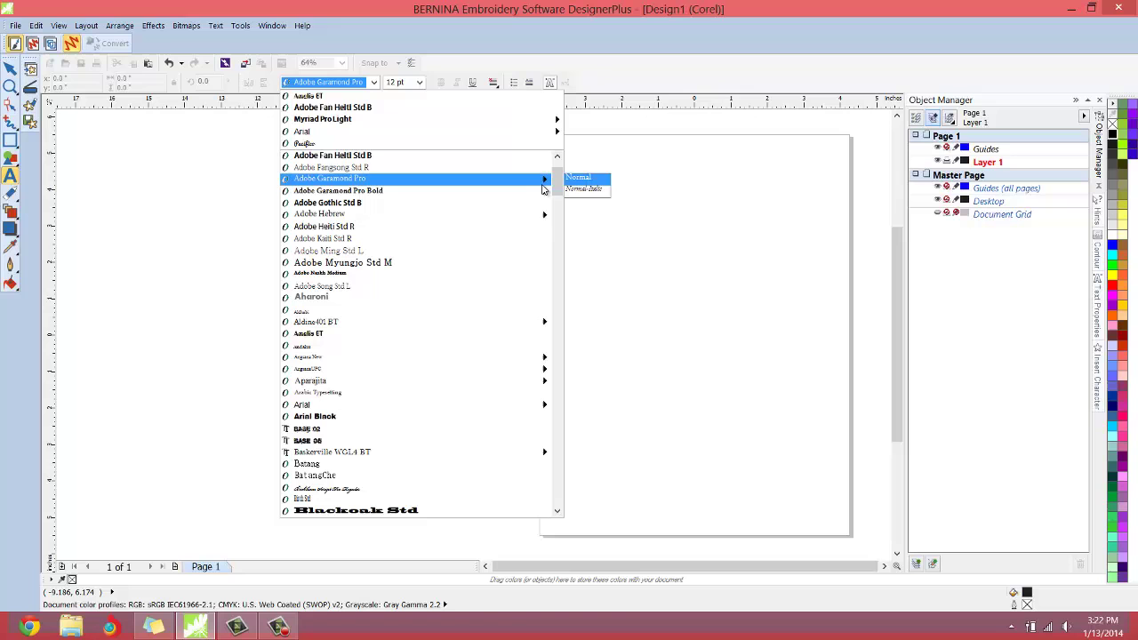
left_click_drag(556, 178, 564, 303)
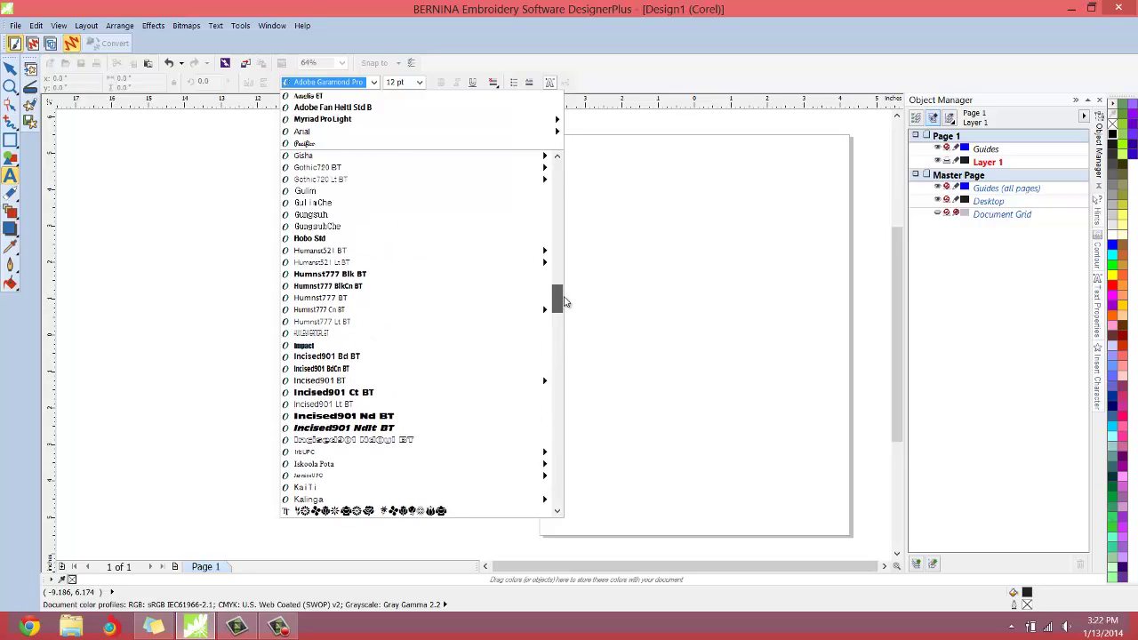
left_click(414, 238)
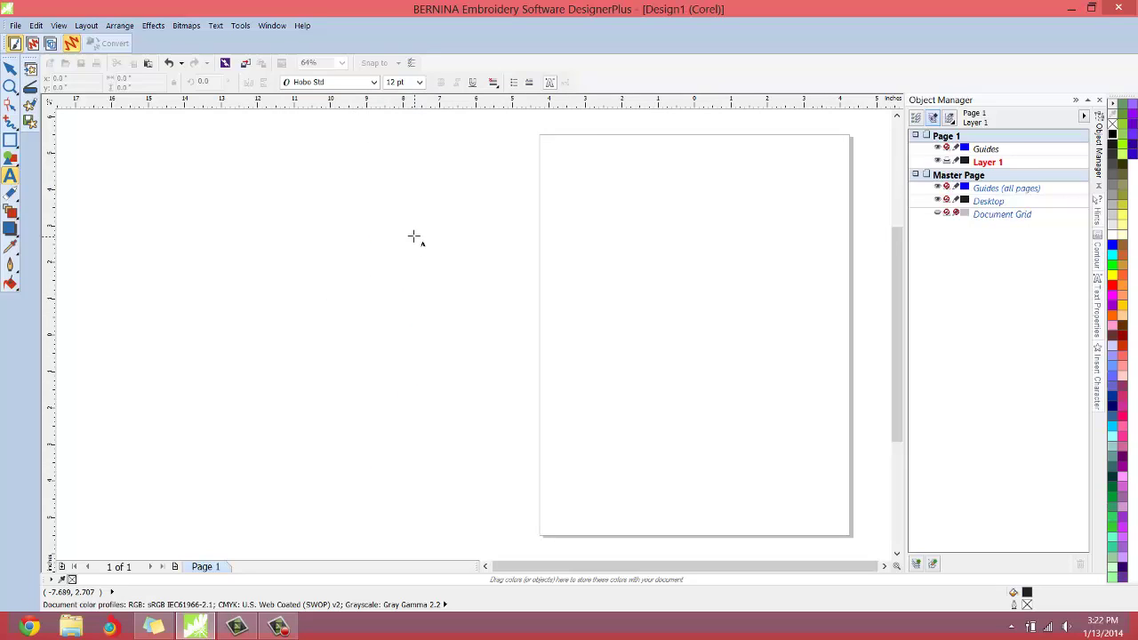
left_click(604, 273)
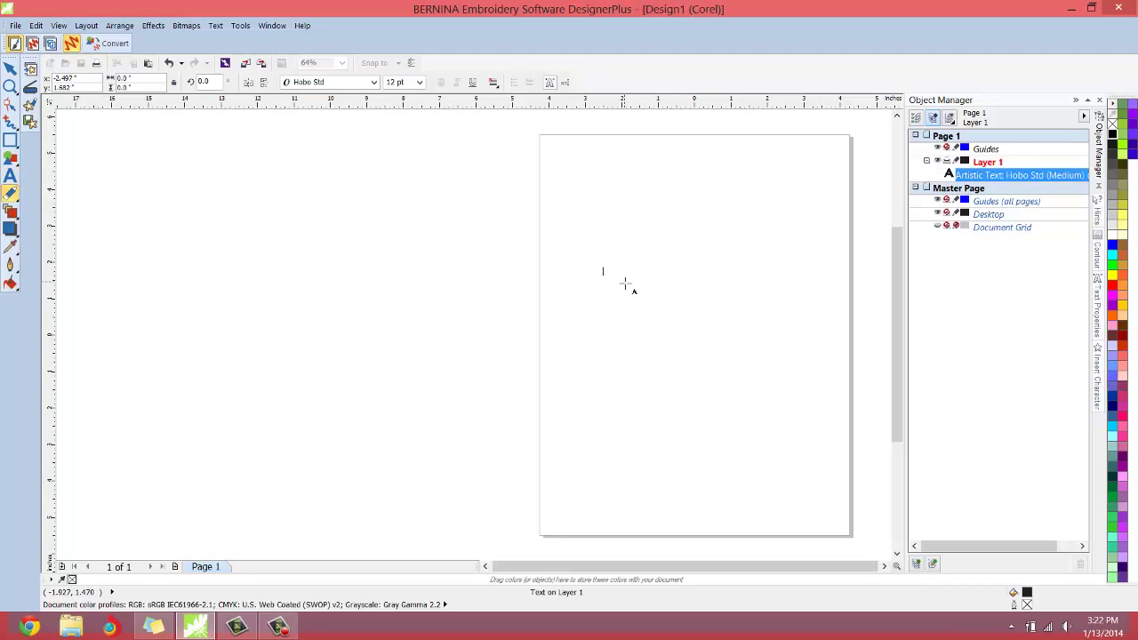
type("s")
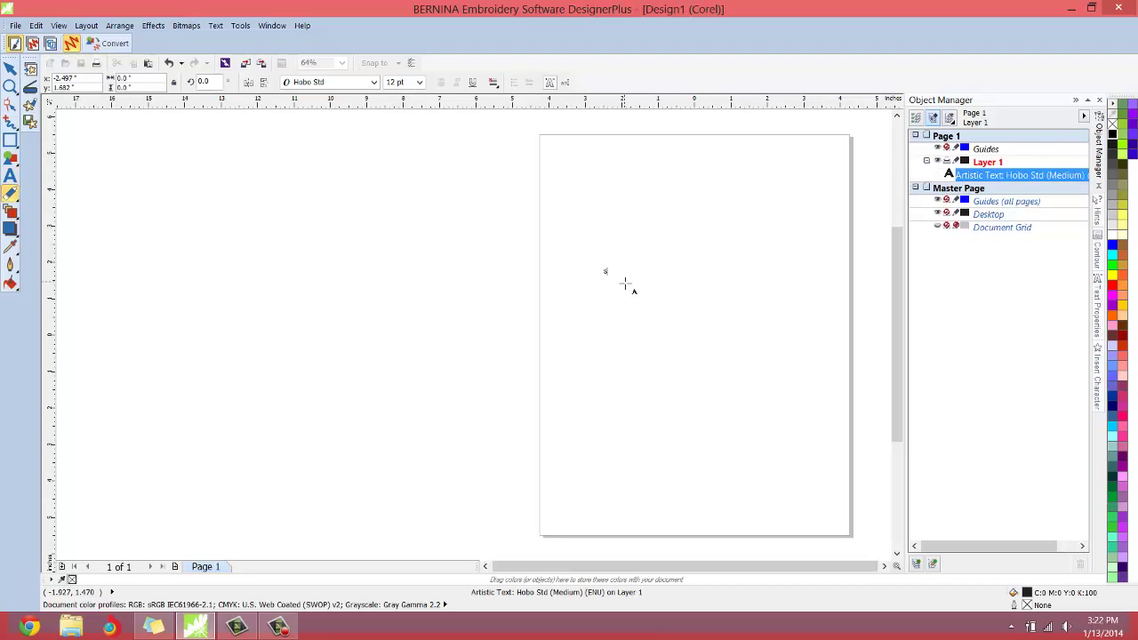
Enlarge the s into a large S at about 129.5% and nudge it into place.
left_click(10, 69)
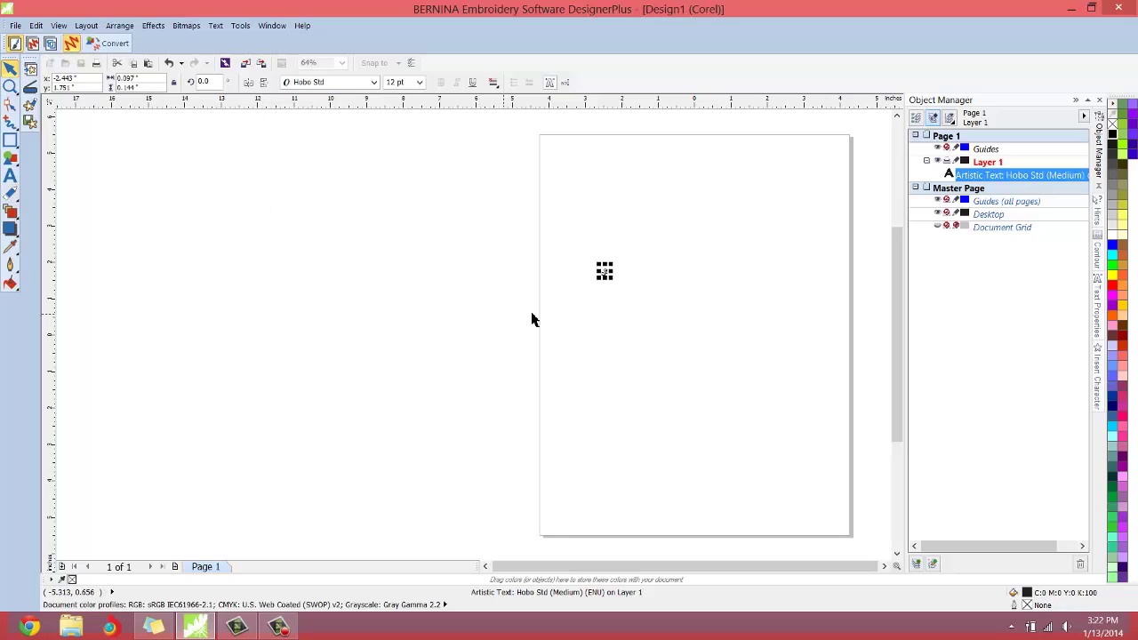
left_click_drag(612, 280, 795, 515)
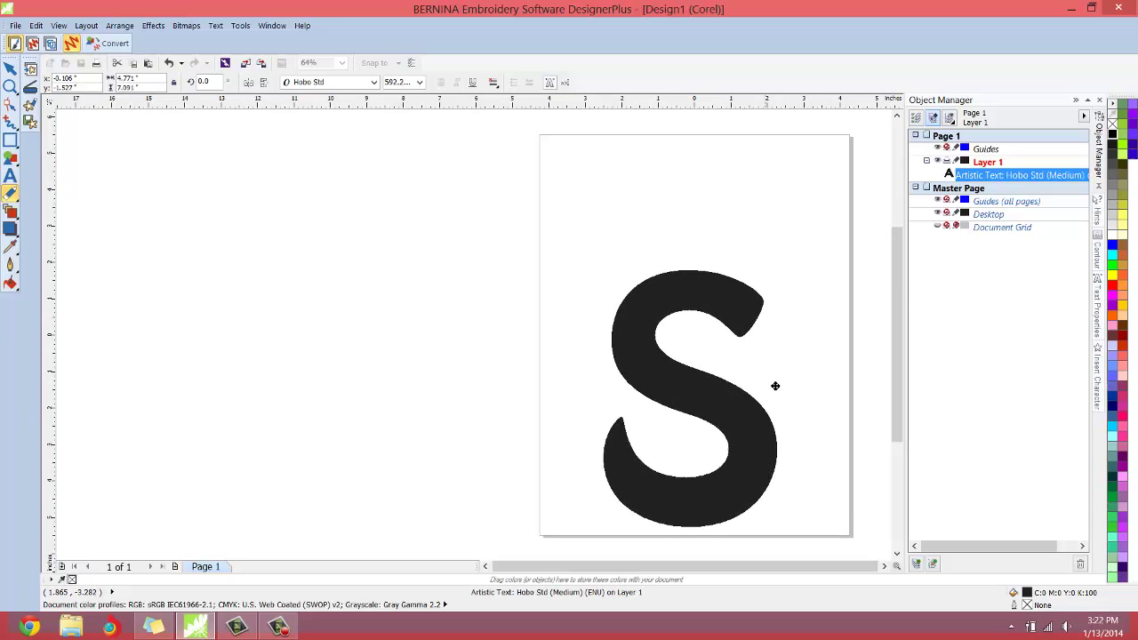
left_click(790, 475)
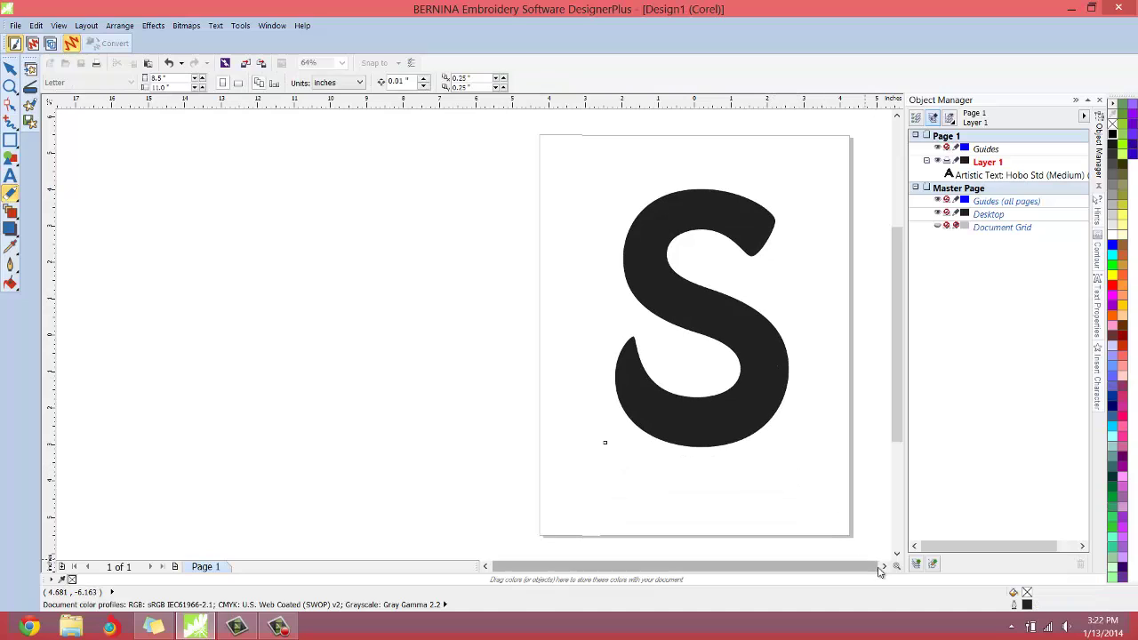
scroll(865, 544, "right", 3)
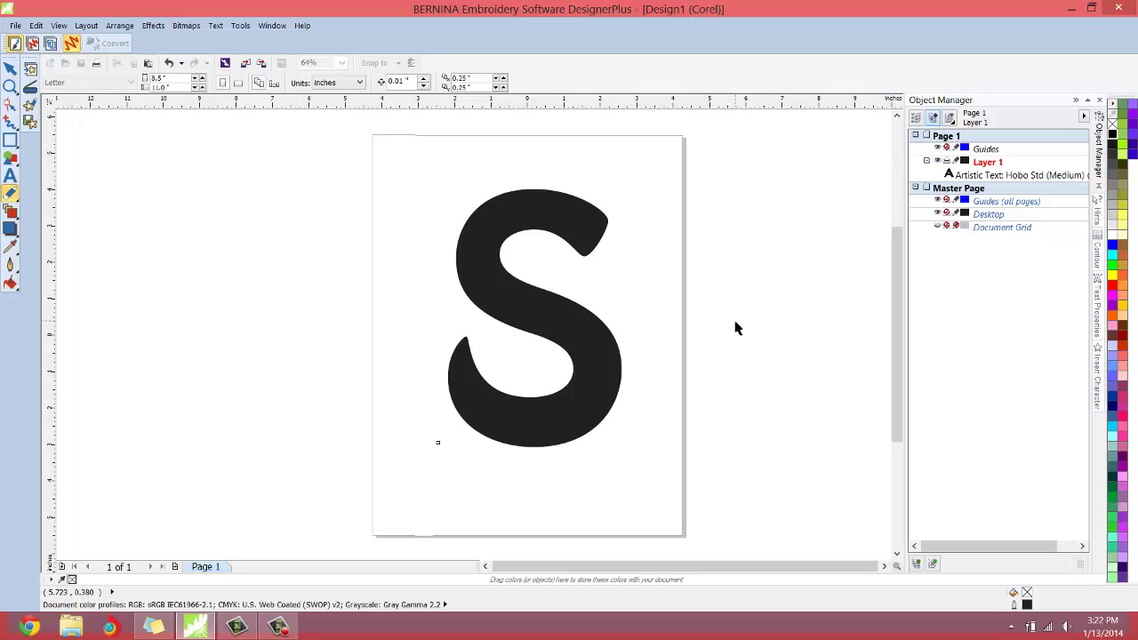
left_click(543, 218)
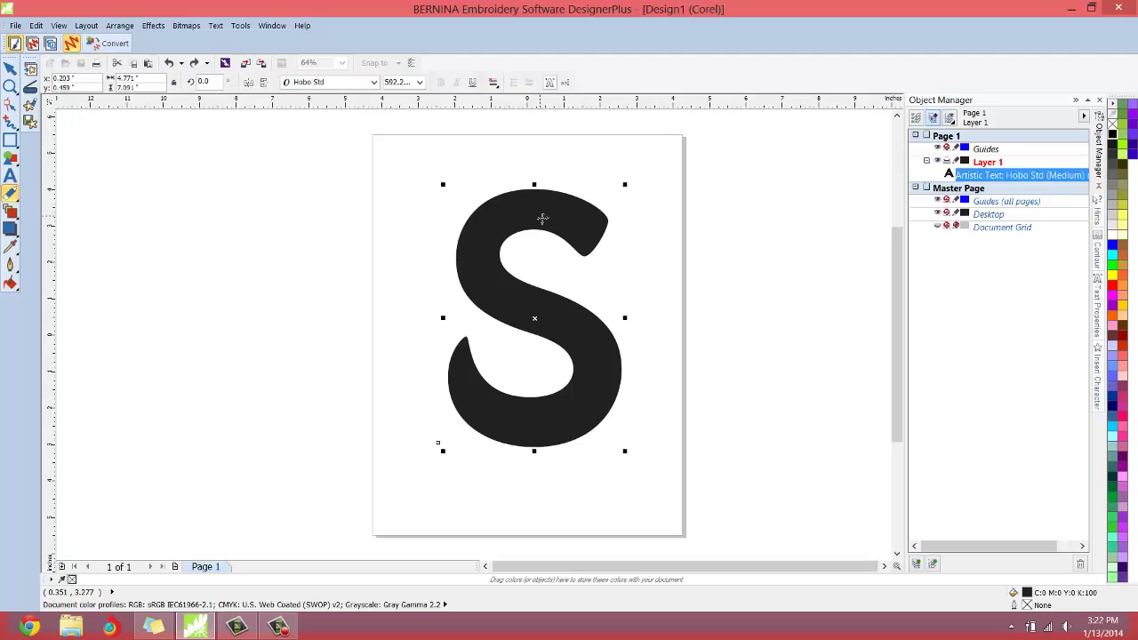
left_click_drag(543, 218, 492, 205)
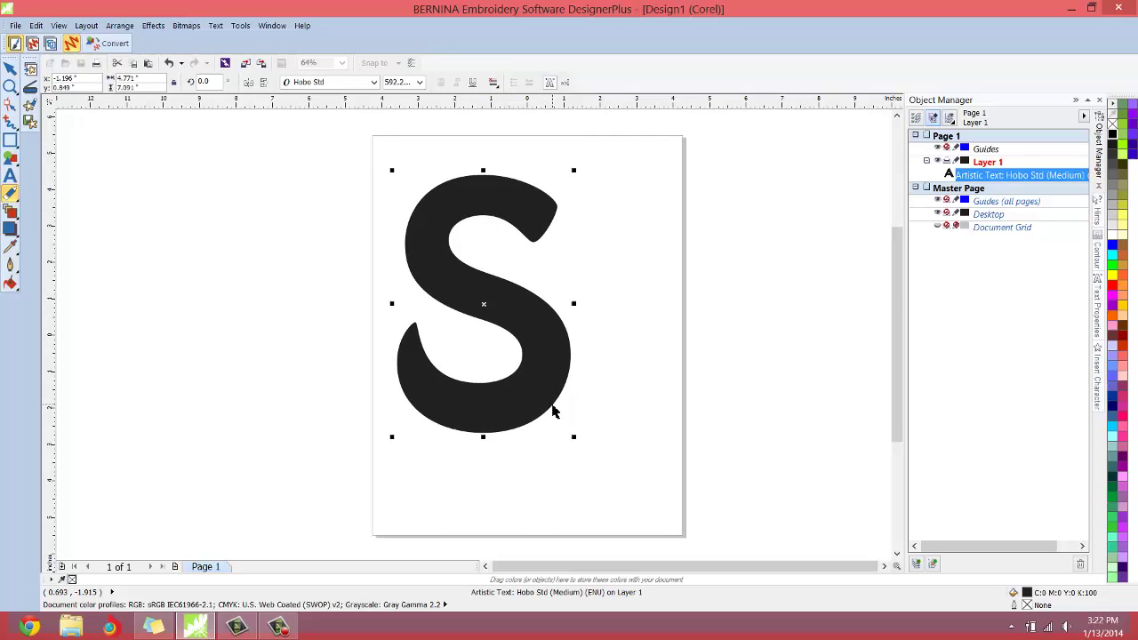
left_click_drag(576, 439, 624, 530)
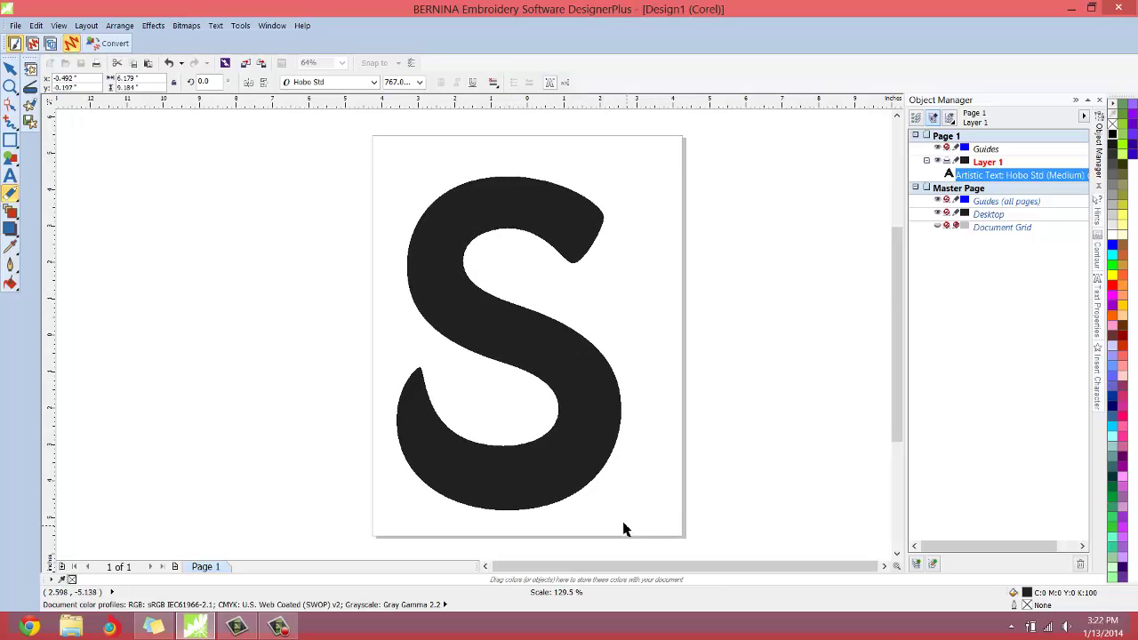
left_click_drag(604, 418, 625, 408)
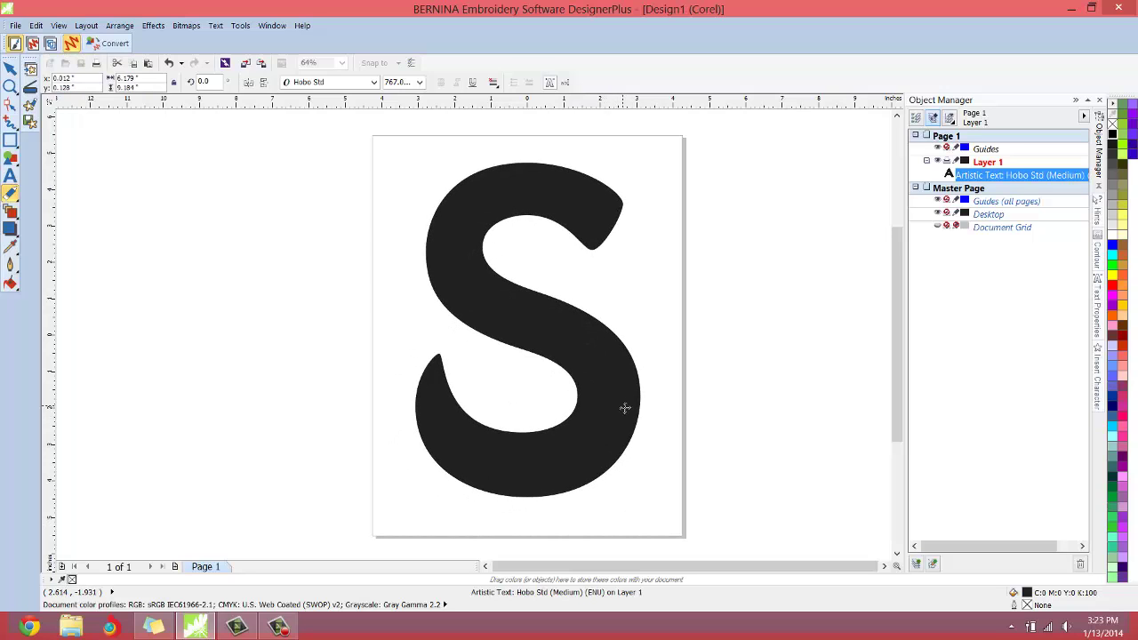
left_click(725, 305)
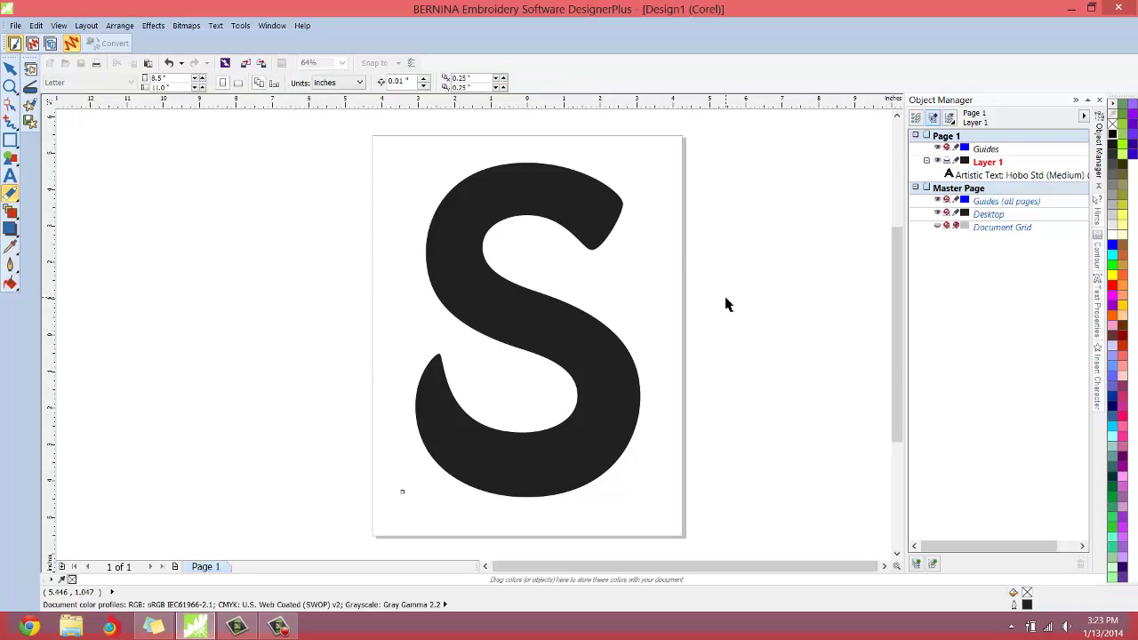
left_click(601, 199)
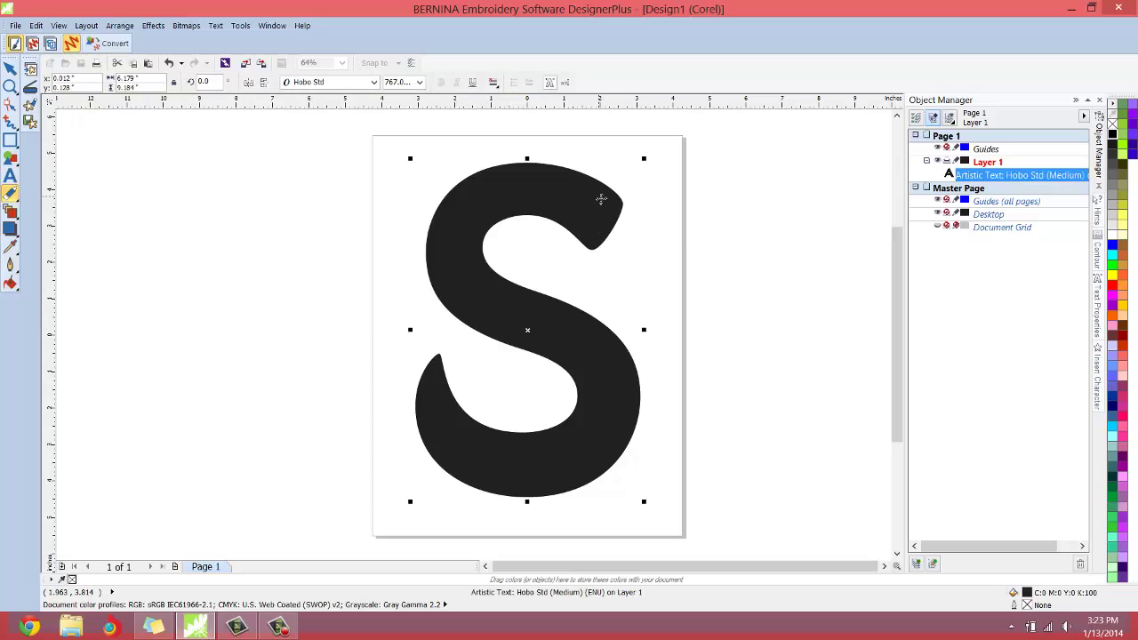
key("space")
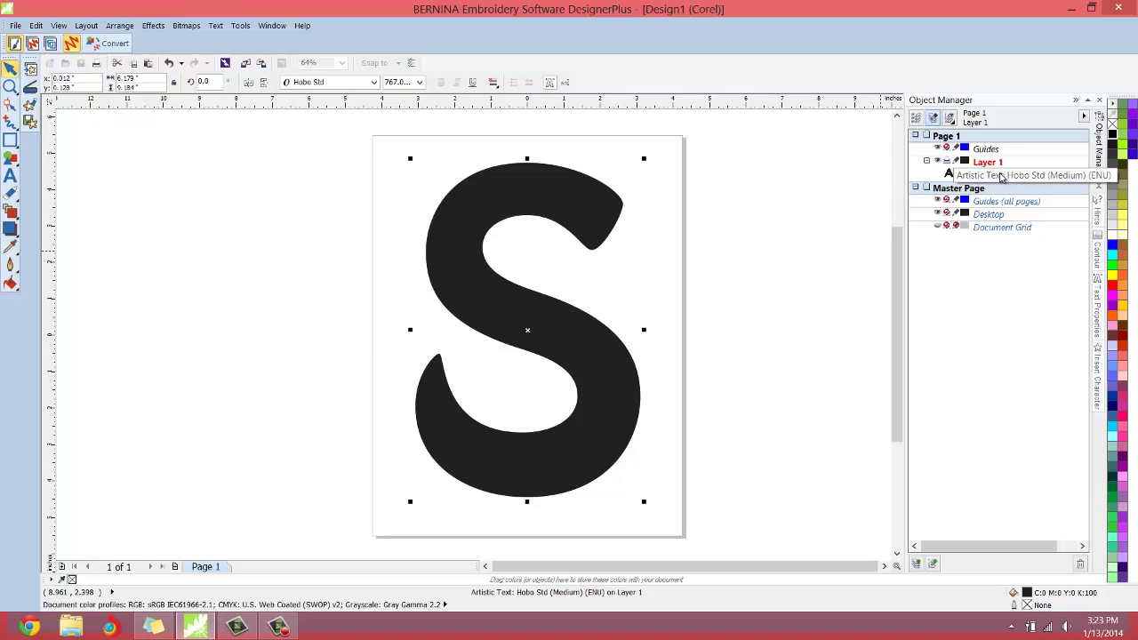
left_click(121, 46)
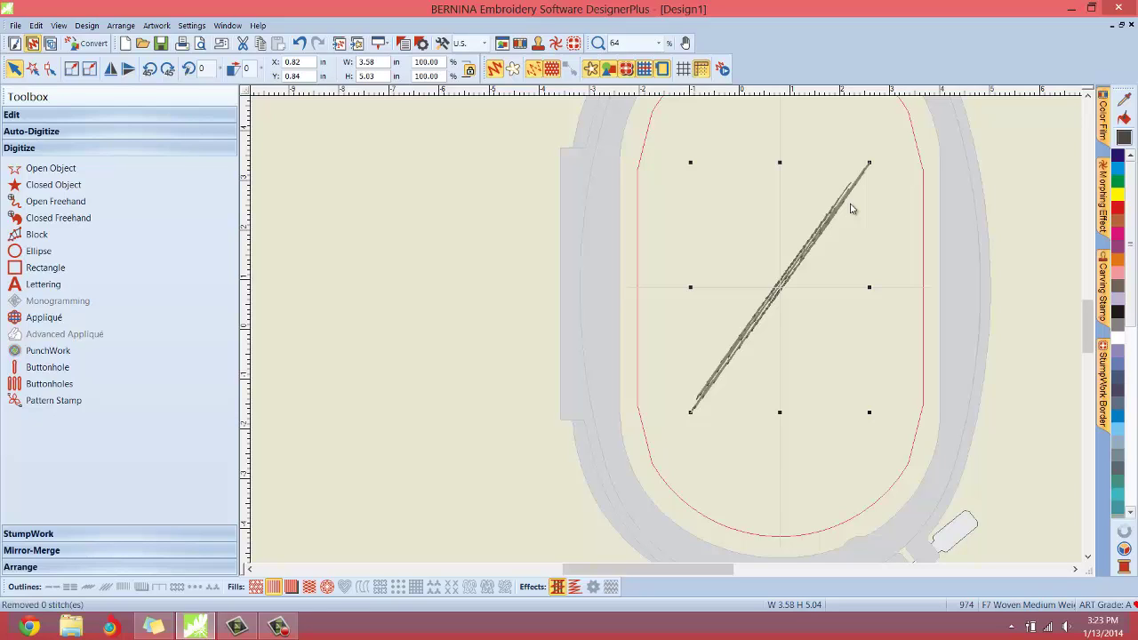
left_click(300, 43)
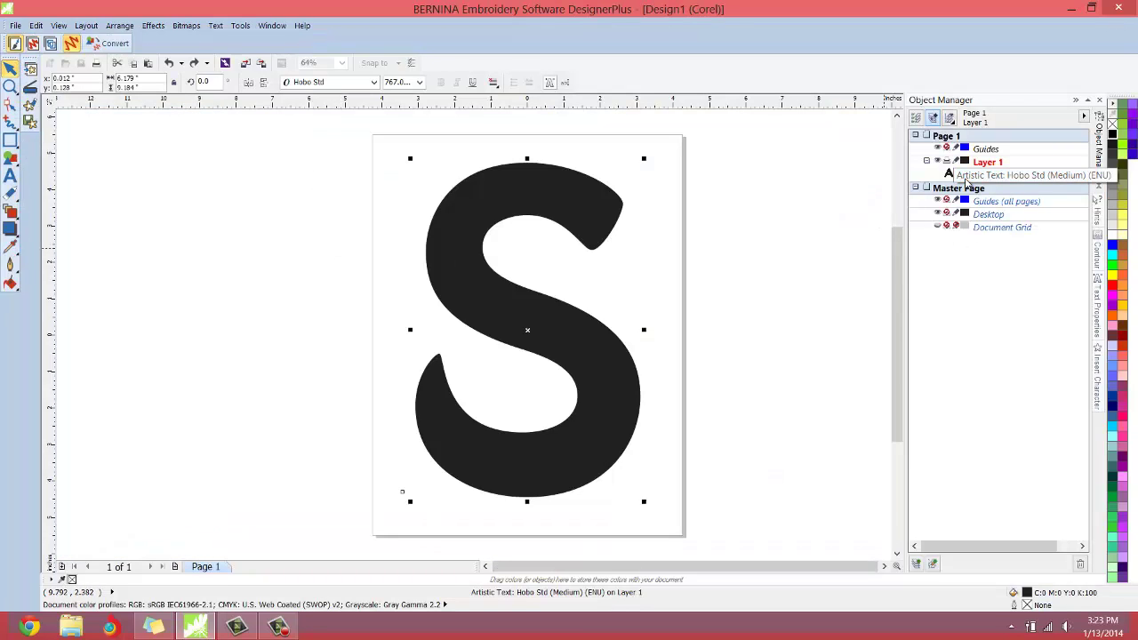
Convert the S text to curves, then to stitched embroidery.
left_click(996, 177)
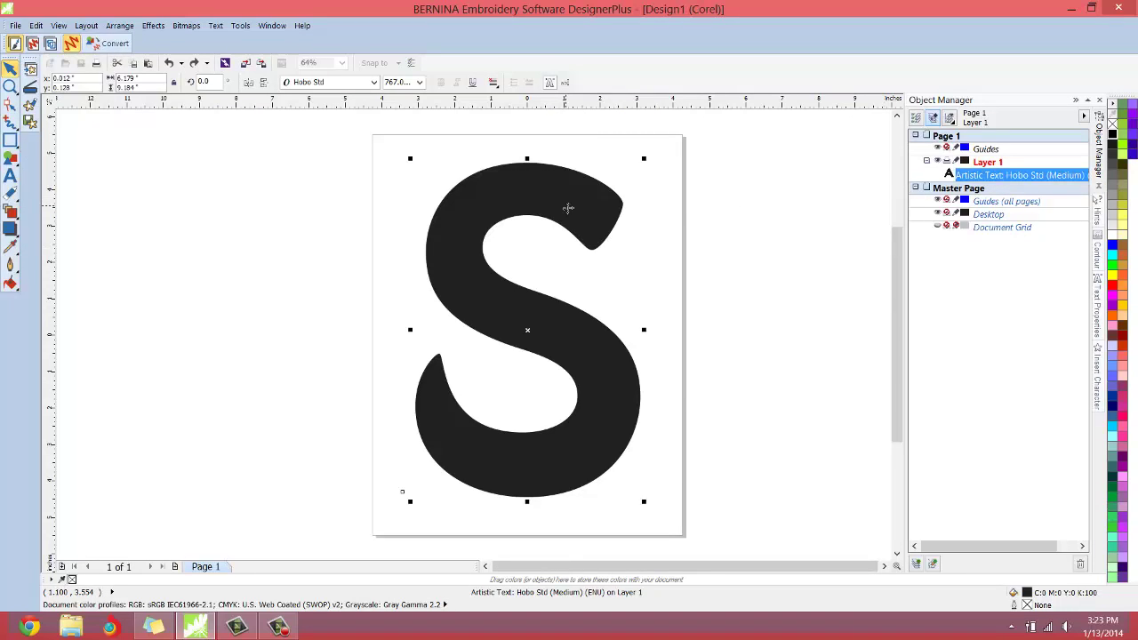
right_click(568, 210)
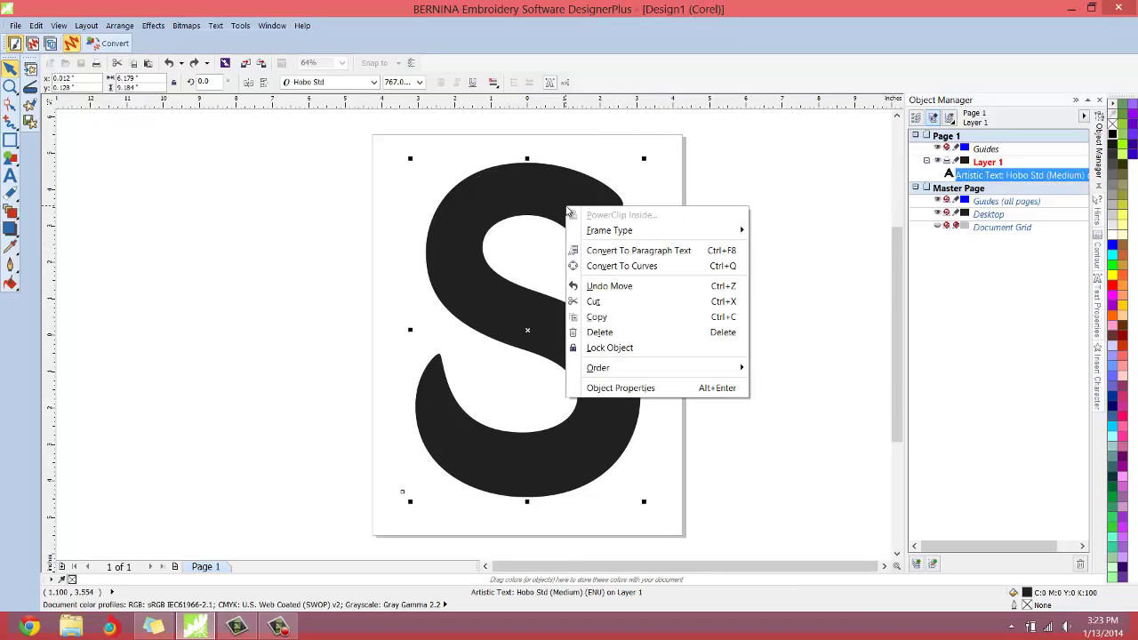
left_click(622, 266)
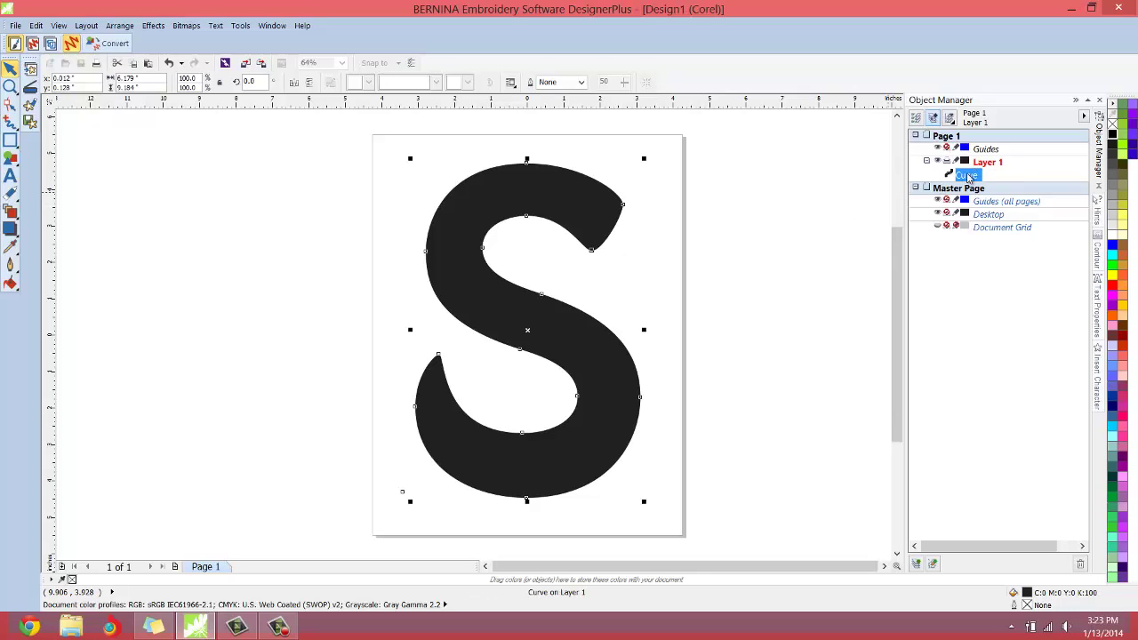
left_click(109, 43)
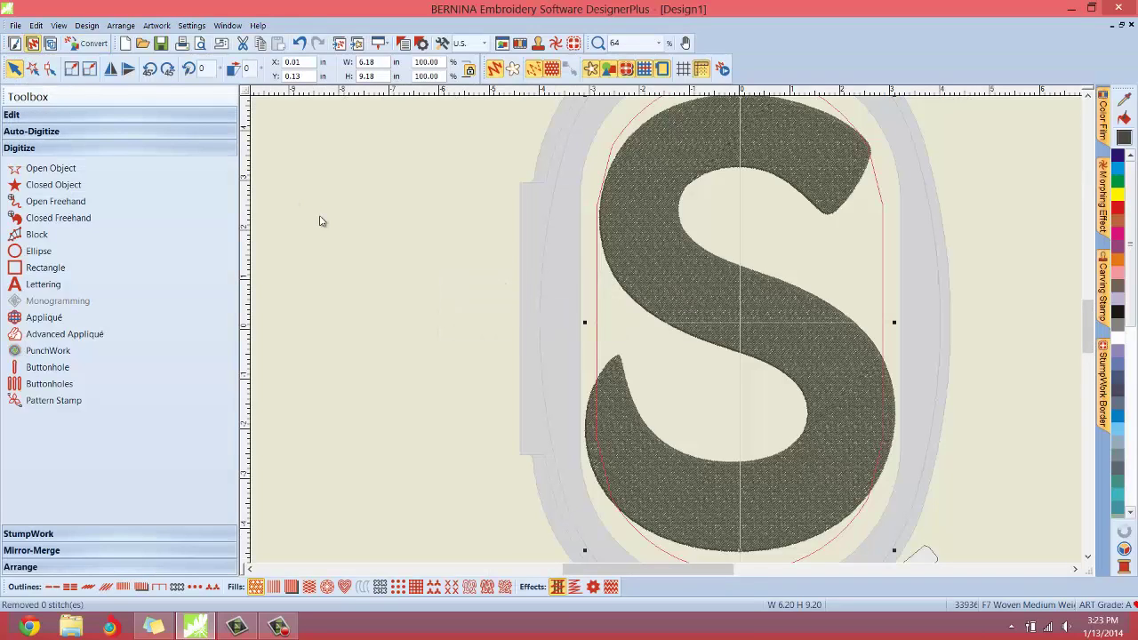
Scale the stitched S down to about 4.74 × 7.65 in inside the hoop.
left_click(645, 261)
left_click_drag(1085, 306, 976, 291)
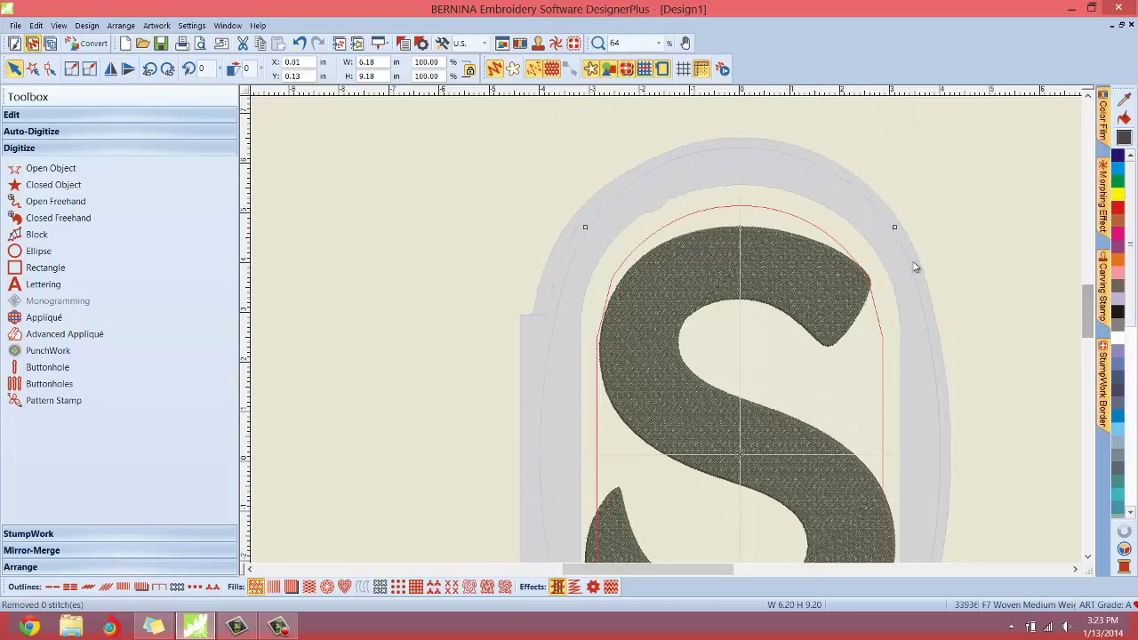
left_click(829, 287)
left_click_drag(894, 228, 827, 293)
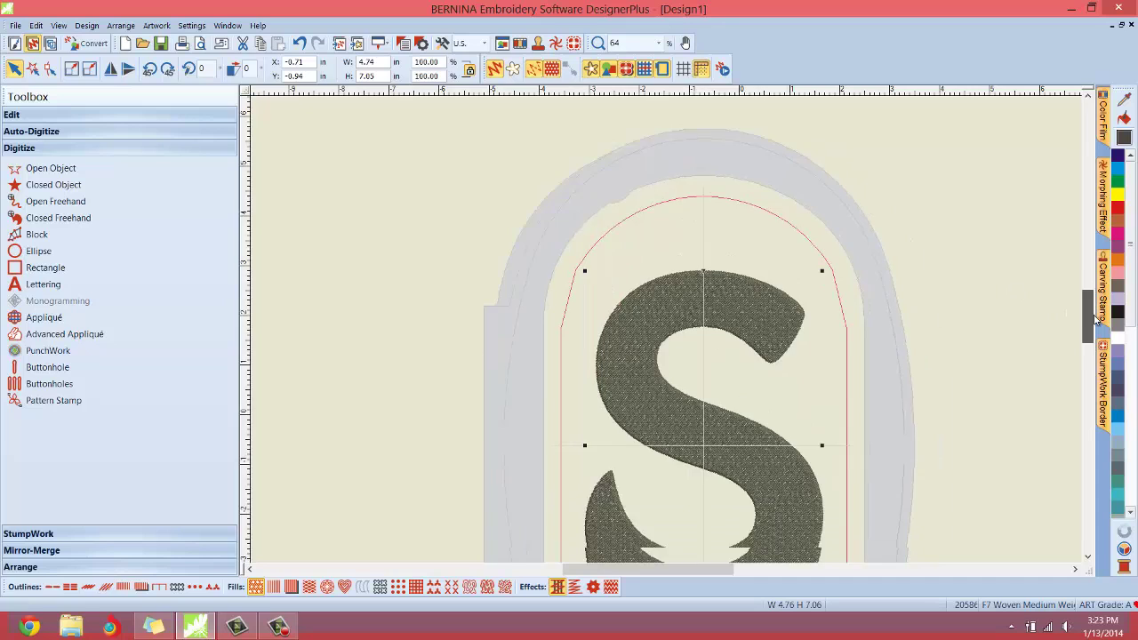
mouse_move(1095, 318)
left_mouse_down()
mouse_move(1096, 348)
mouse_move(1098, 321)
left_mouse_up()
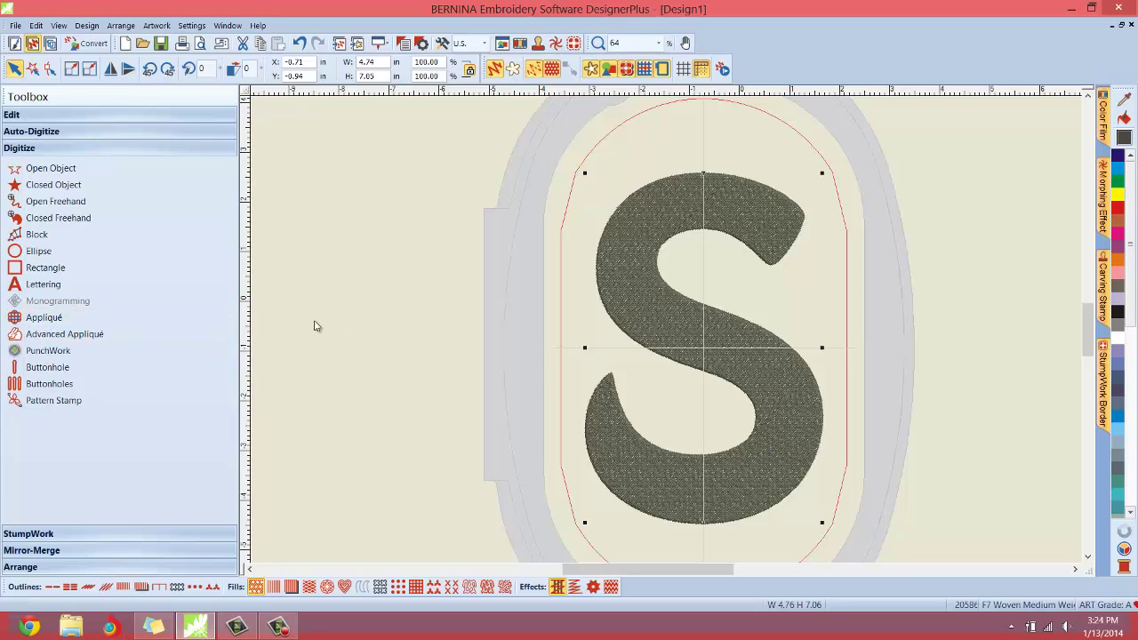
Digitize an appliqué on the S using entry and exit points, then reselect it.
left_click(38, 323)
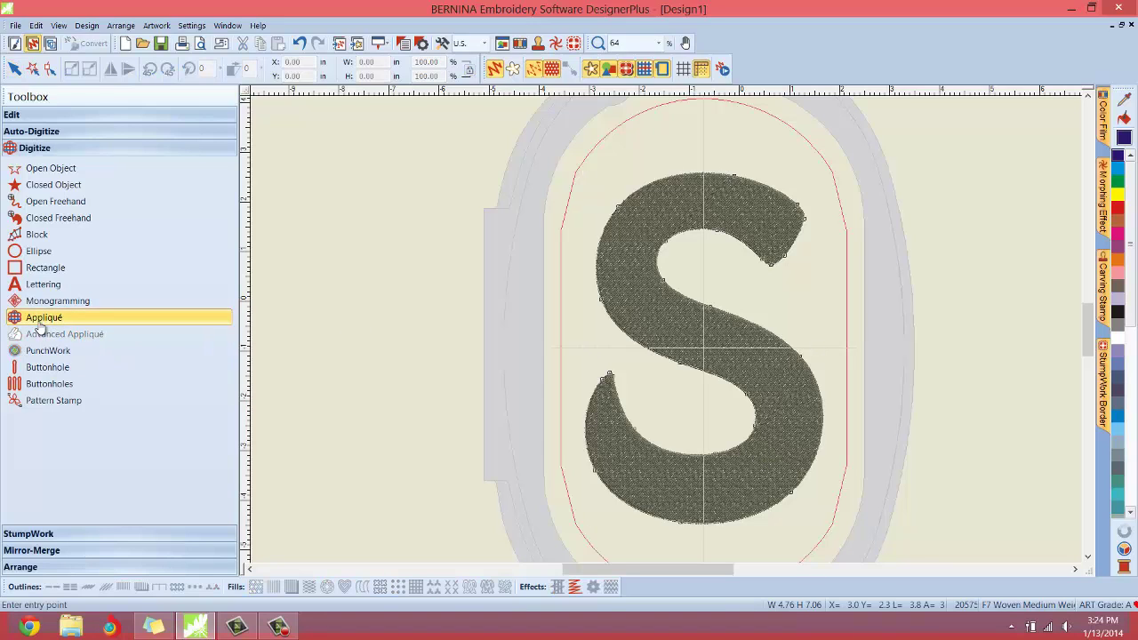
left_click(632, 289)
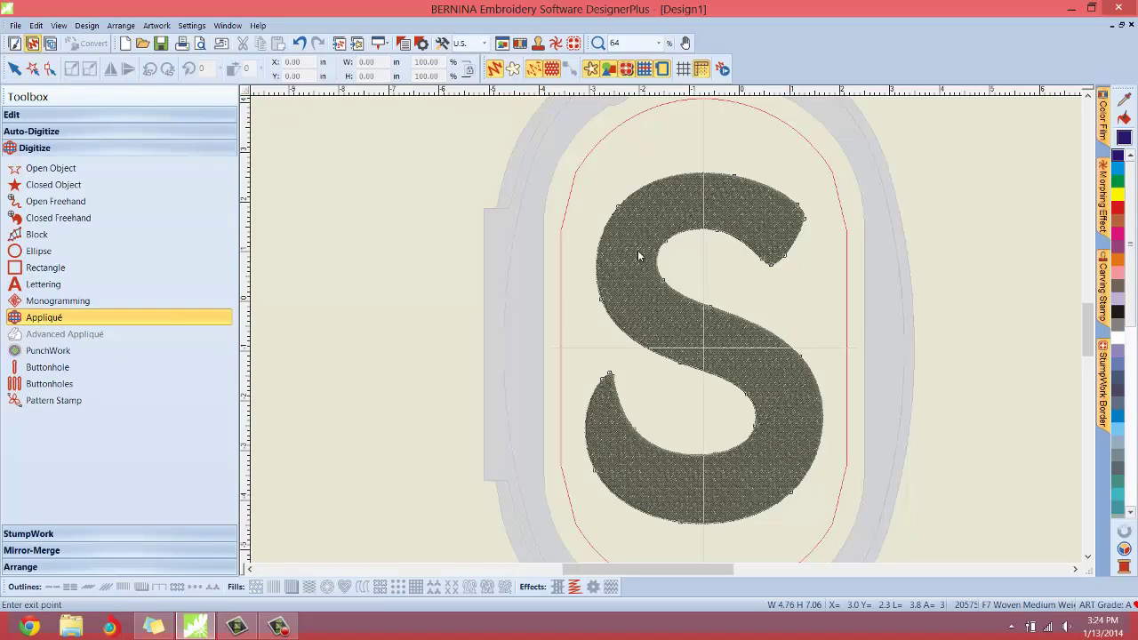
left_click(638, 251)
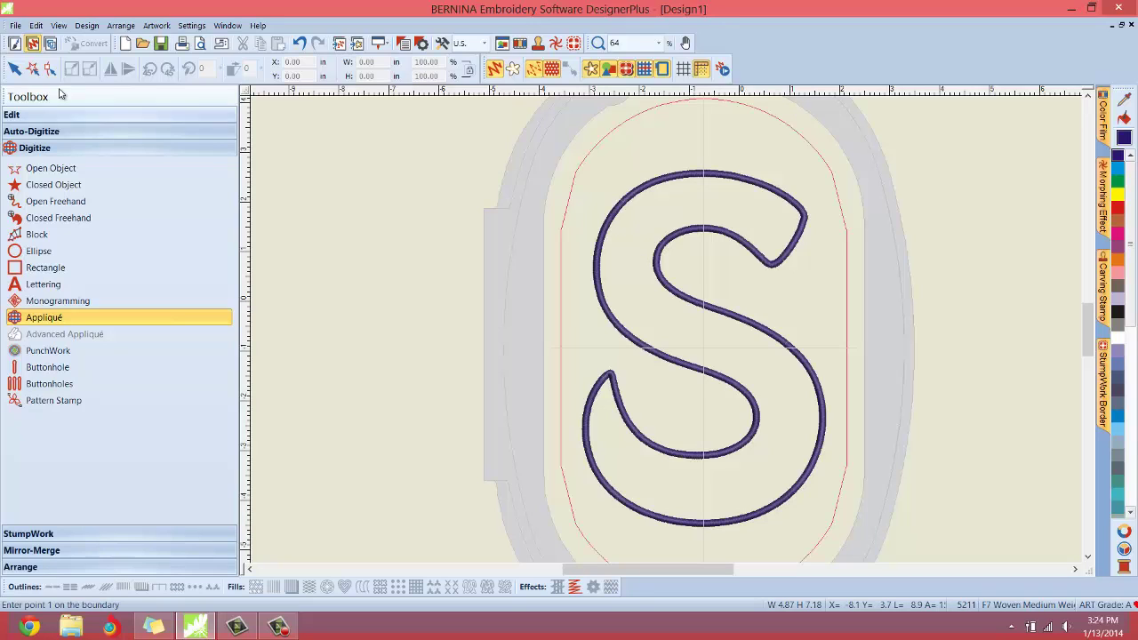
left_click(32, 70)
left_click(14, 69)
left_click(653, 254)
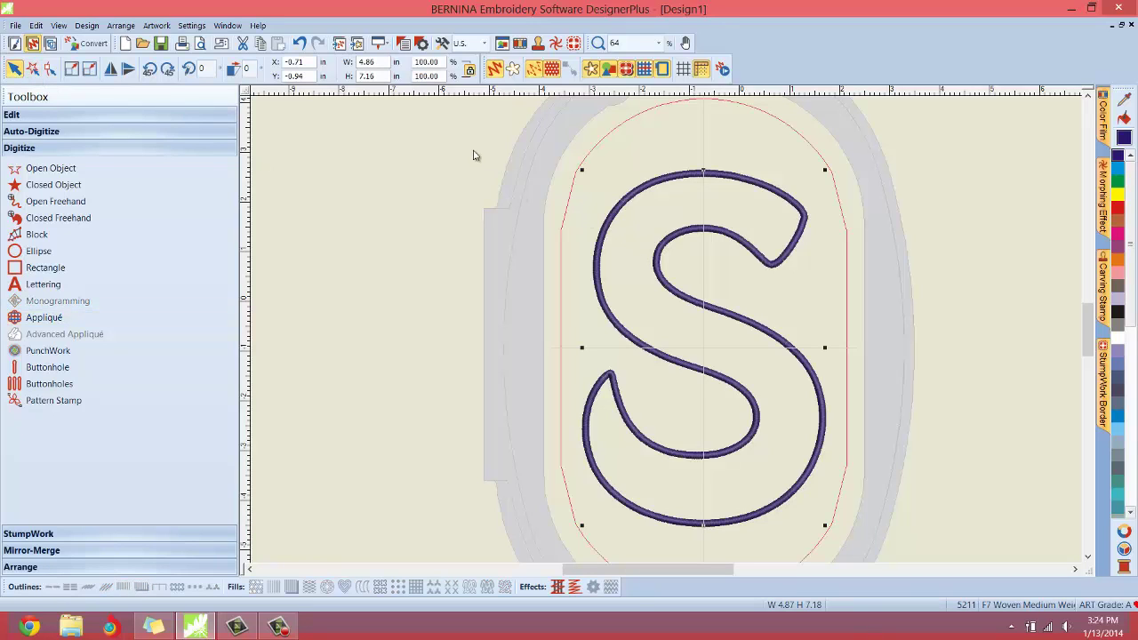
Enable Cutting line on the S's Appliqué properties tab, bringing it to 5542 stitches.
left_click(405, 44)
left_click_drag(468, 151, 336, 137)
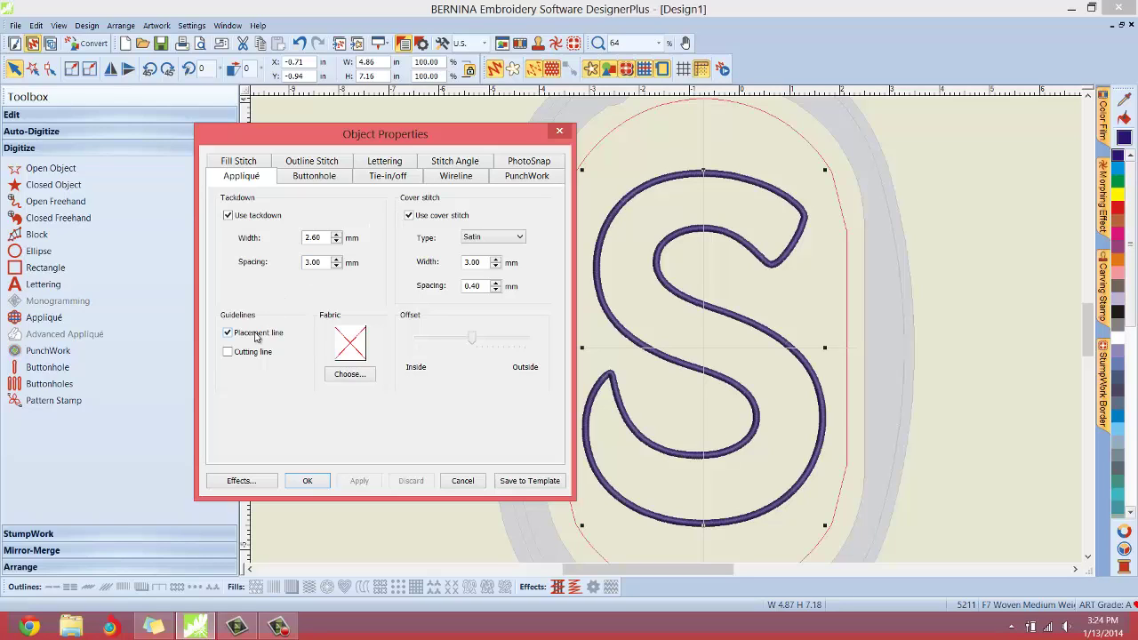
left_click(228, 352)
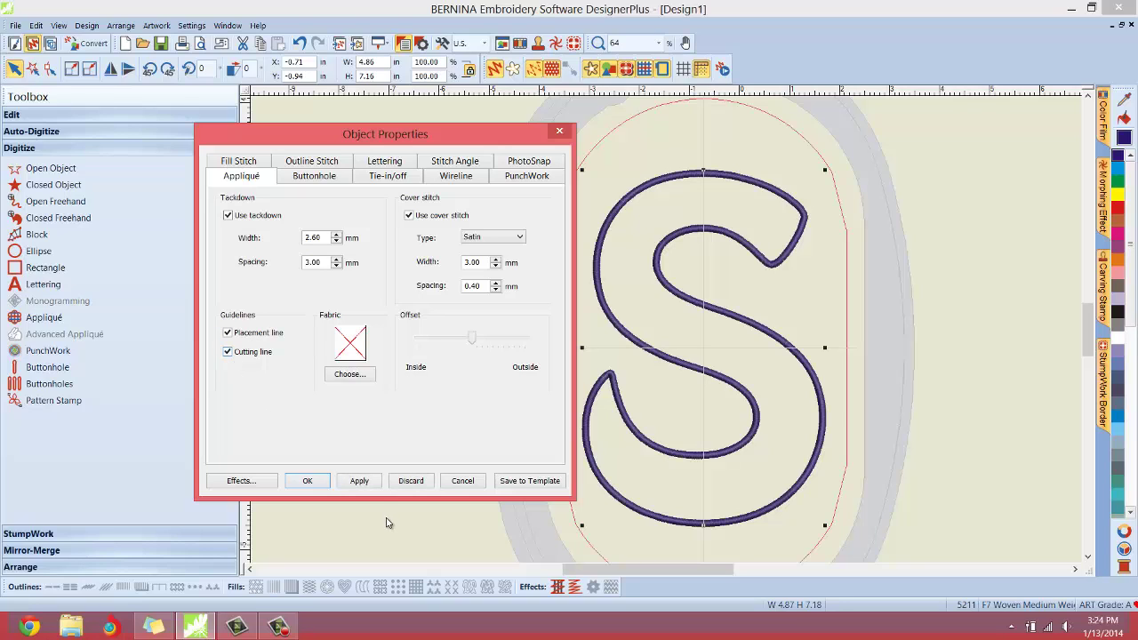
left_click(372, 482)
left_click(317, 483)
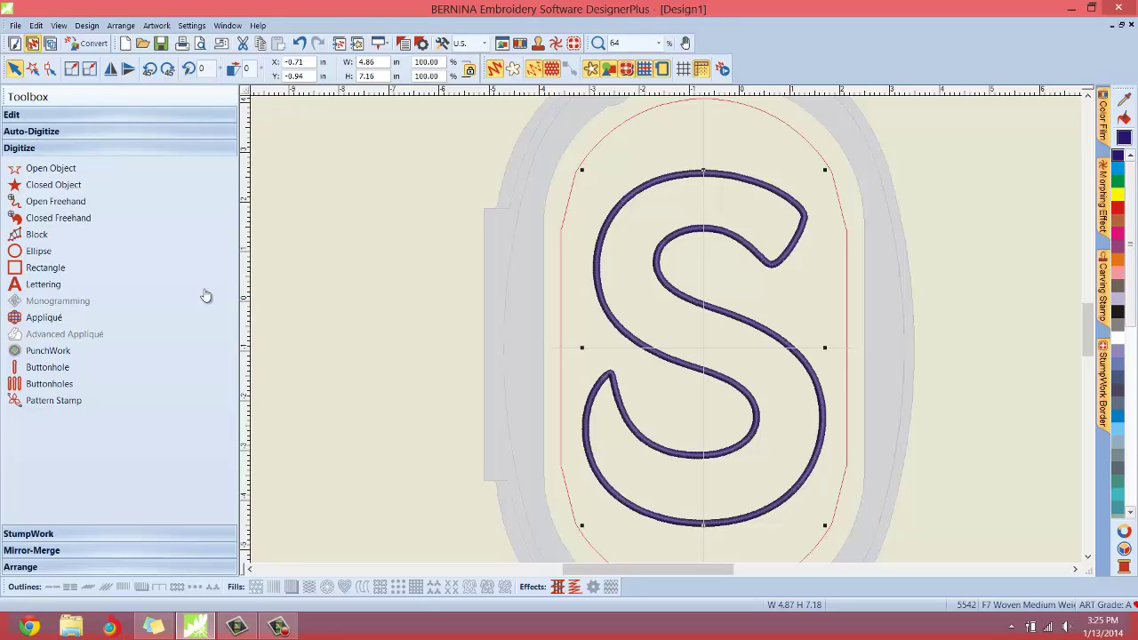
Preview the printed worksheet and appliqué pattern pages for the S design.
left_click(15, 26)
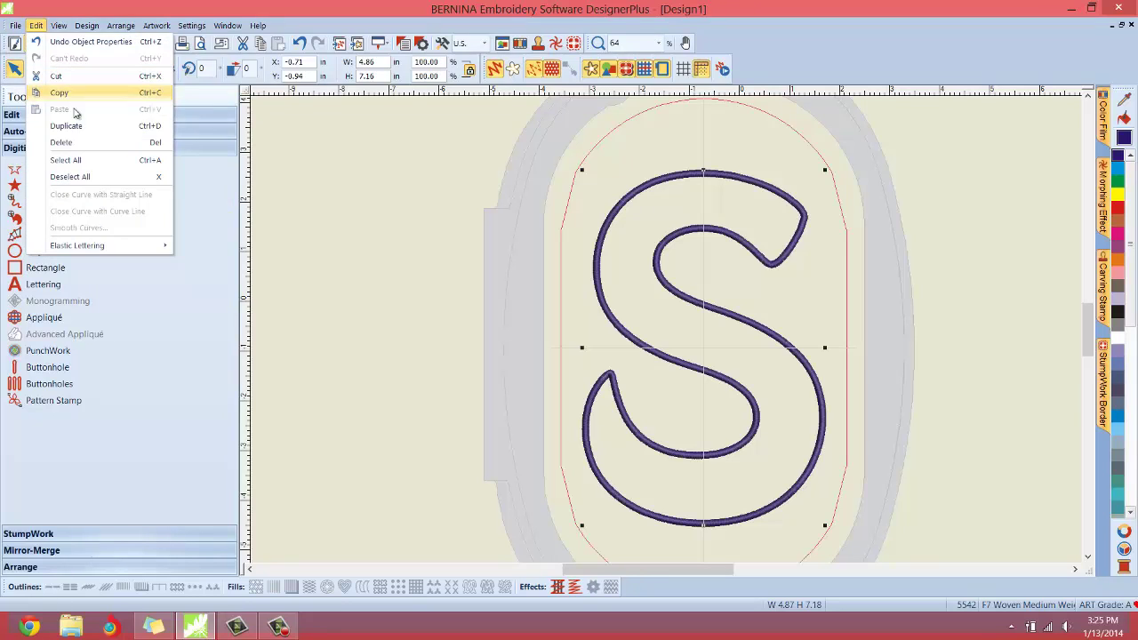
left_click(53, 177)
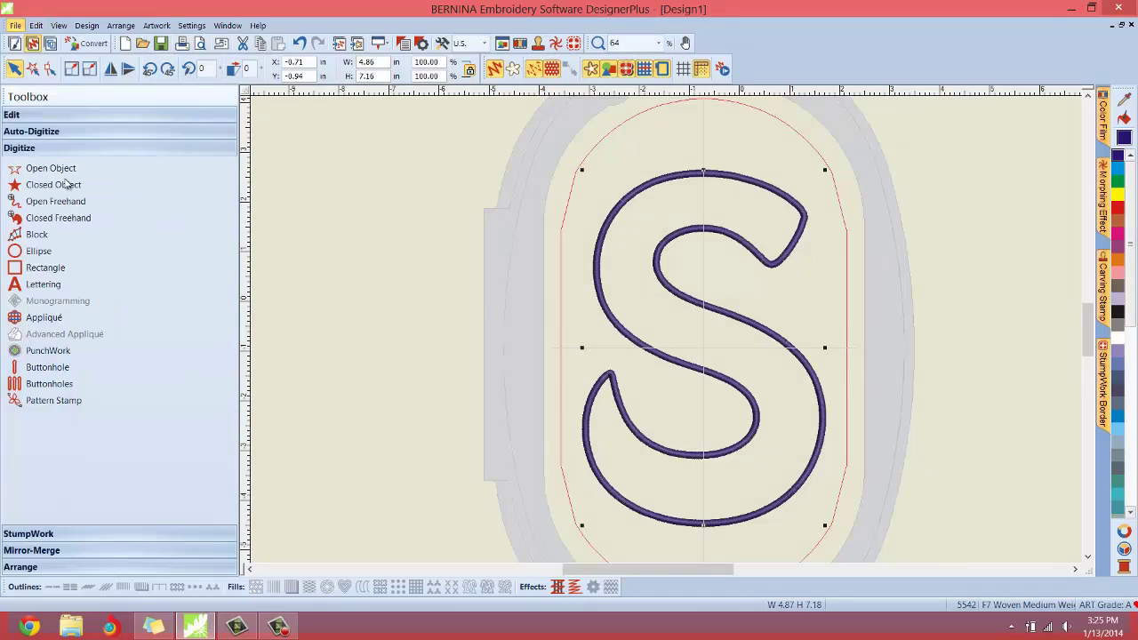